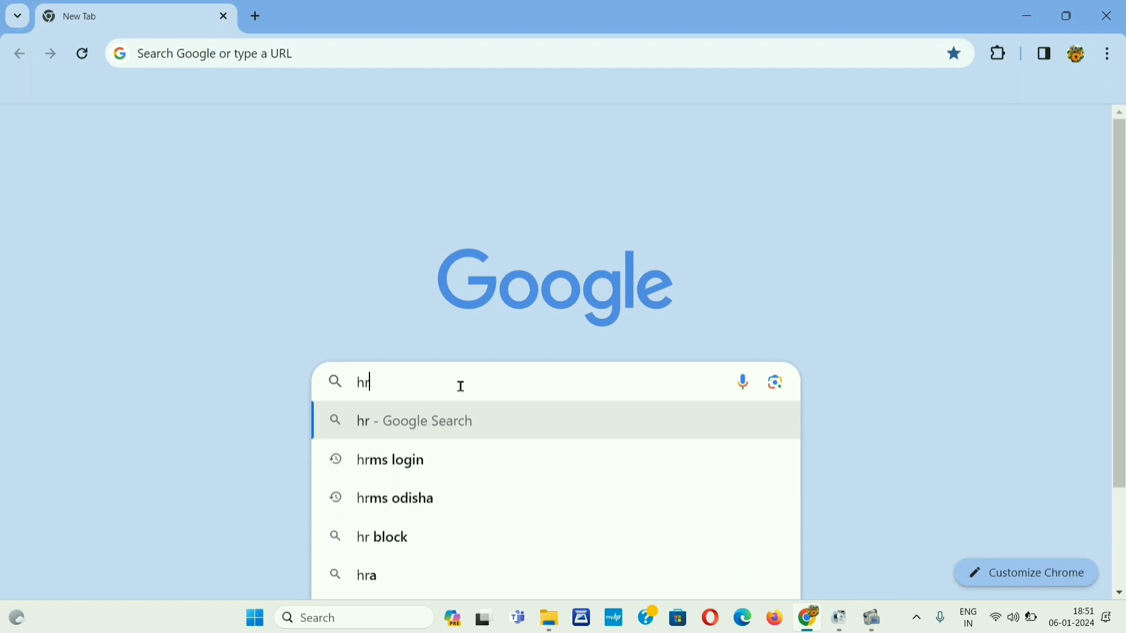
Step: Search Google for 'hrms' using the 'hrms - Google Search' suggestion
type("ms")
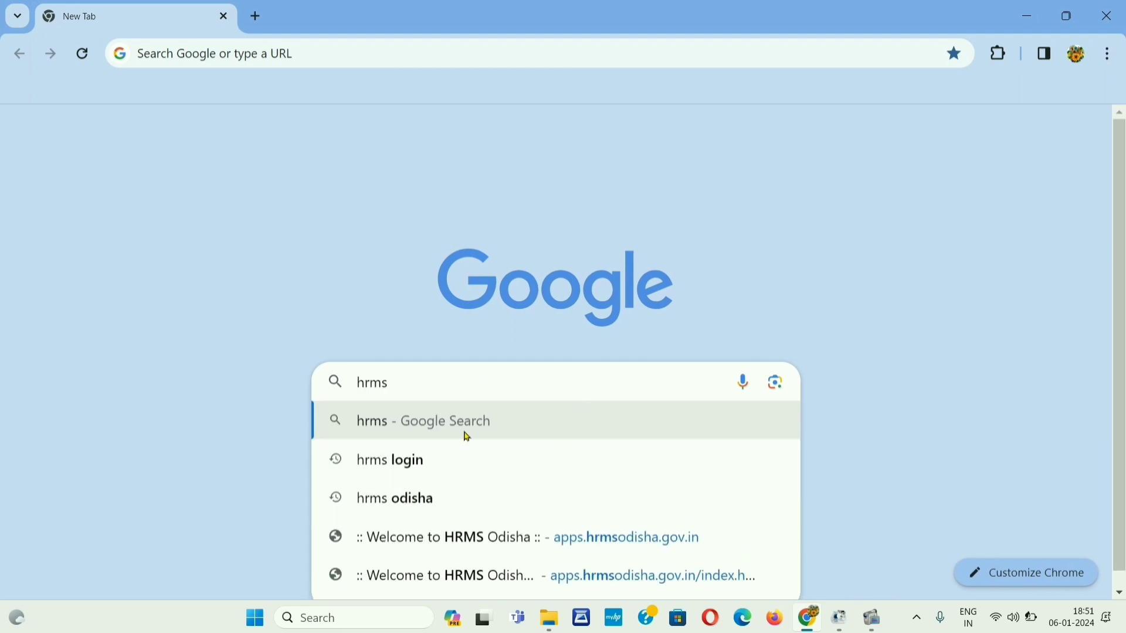
left_click(398, 422)
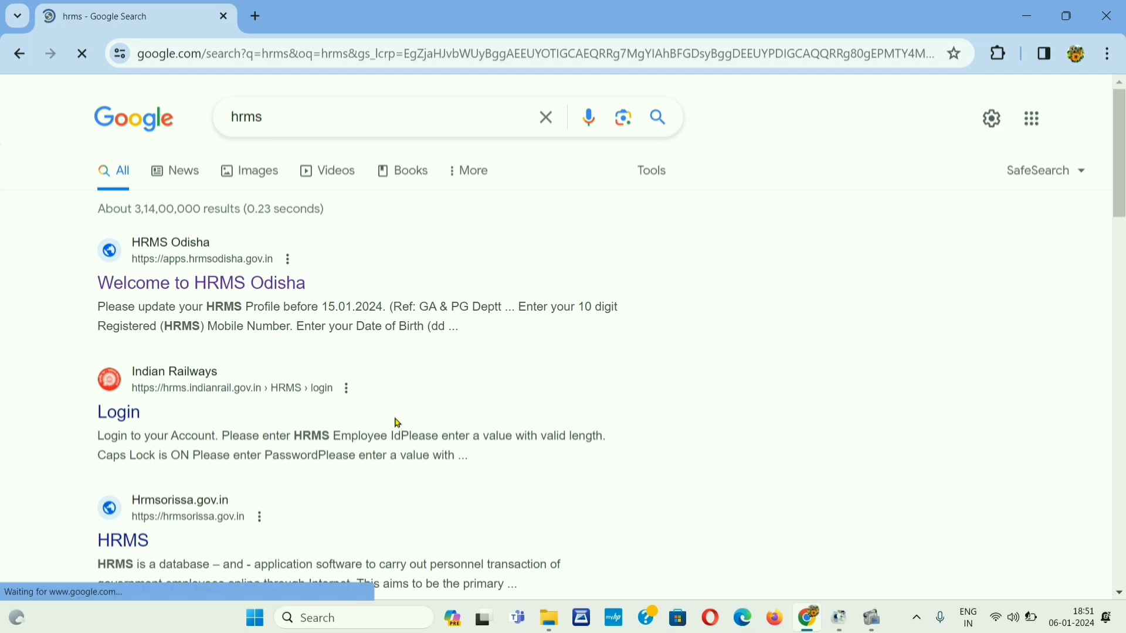
Step: Open the Welcome to HRMS Odisha site and log in with user ID, password and security code
left_click(233, 292)
scroll(3, 231, "down", 6)
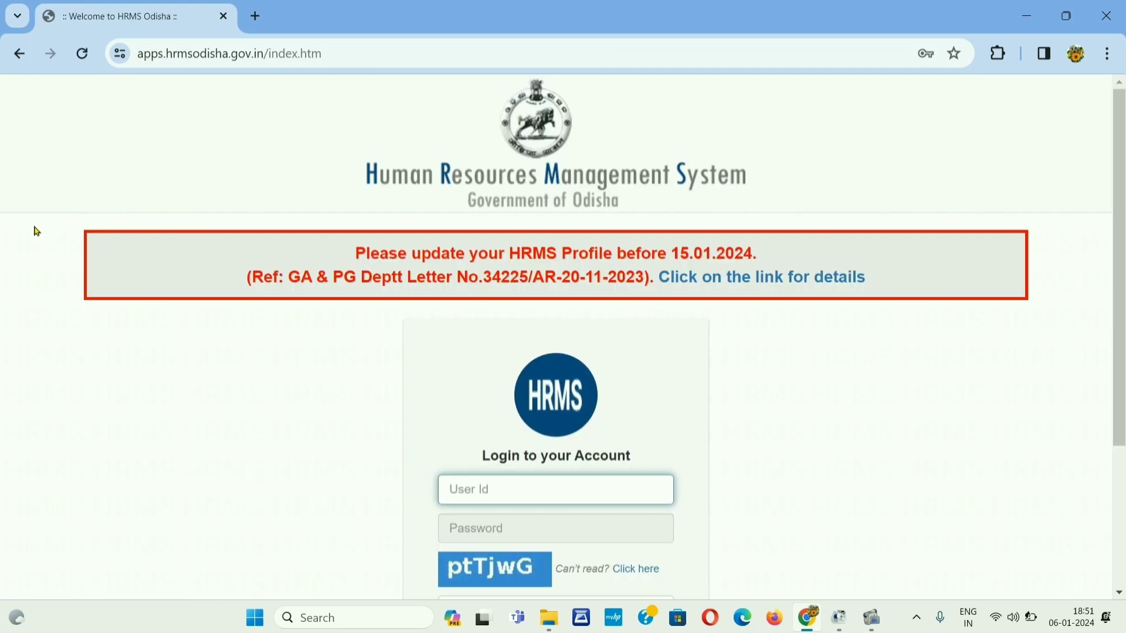
scroll(344, 397, "down", 3)
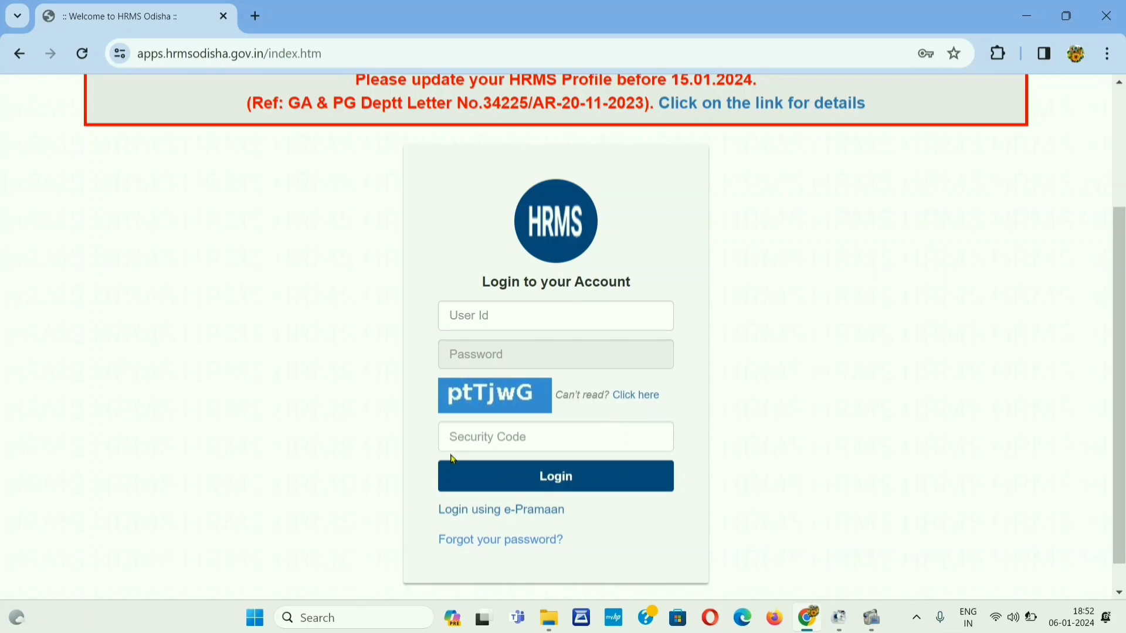
left_click(513, 307)
left_click(547, 354)
type("•••••••••")
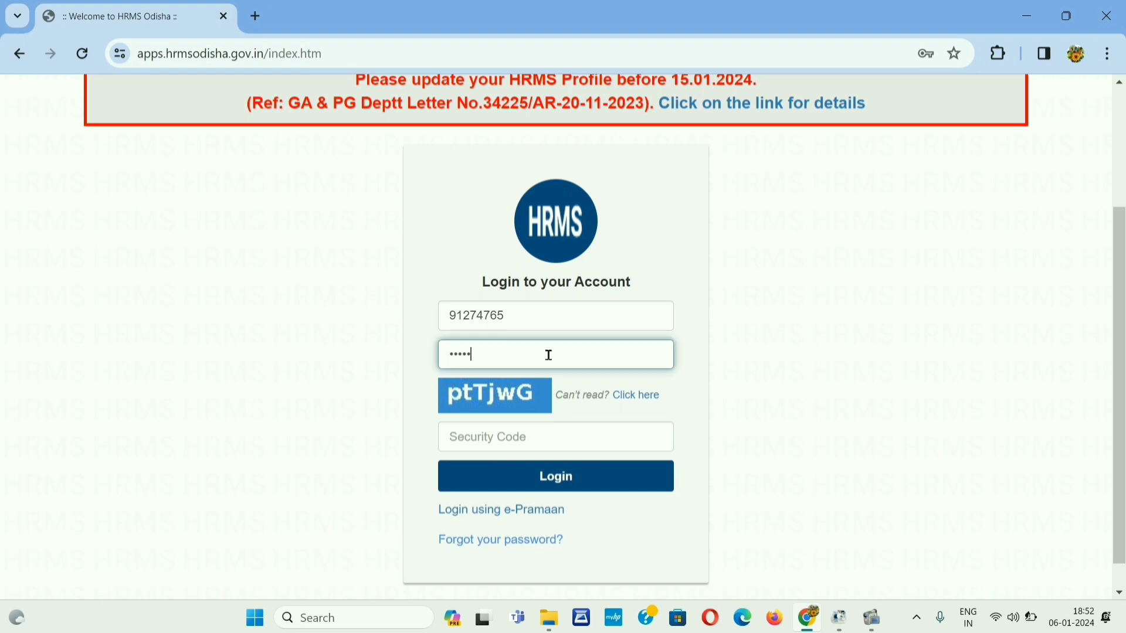
left_click(513, 440)
type("ptTjwG")
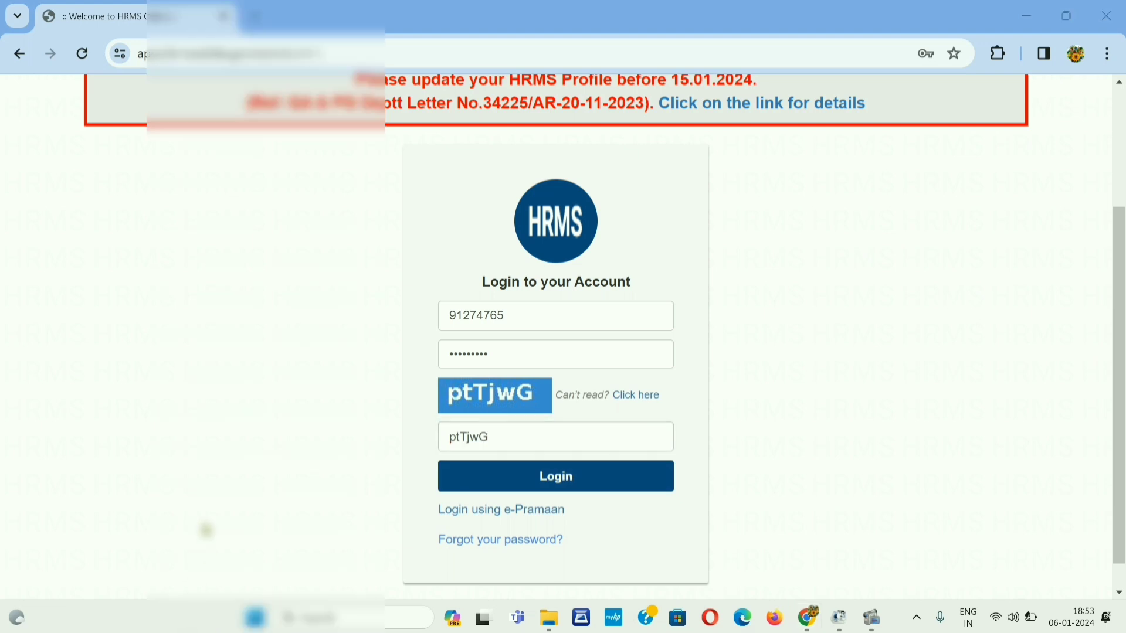
key("Return")
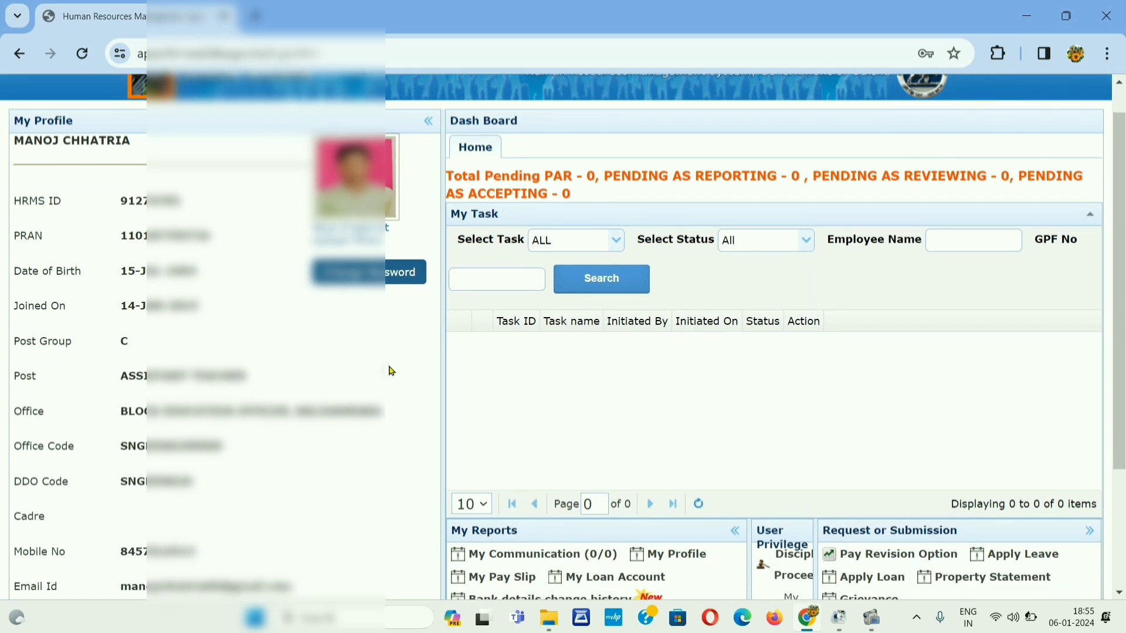
Step: Open My Profile from the dashboard's My Reports section
scroll(390, 371, "down", 2)
scroll(390, 371, "down", 2)
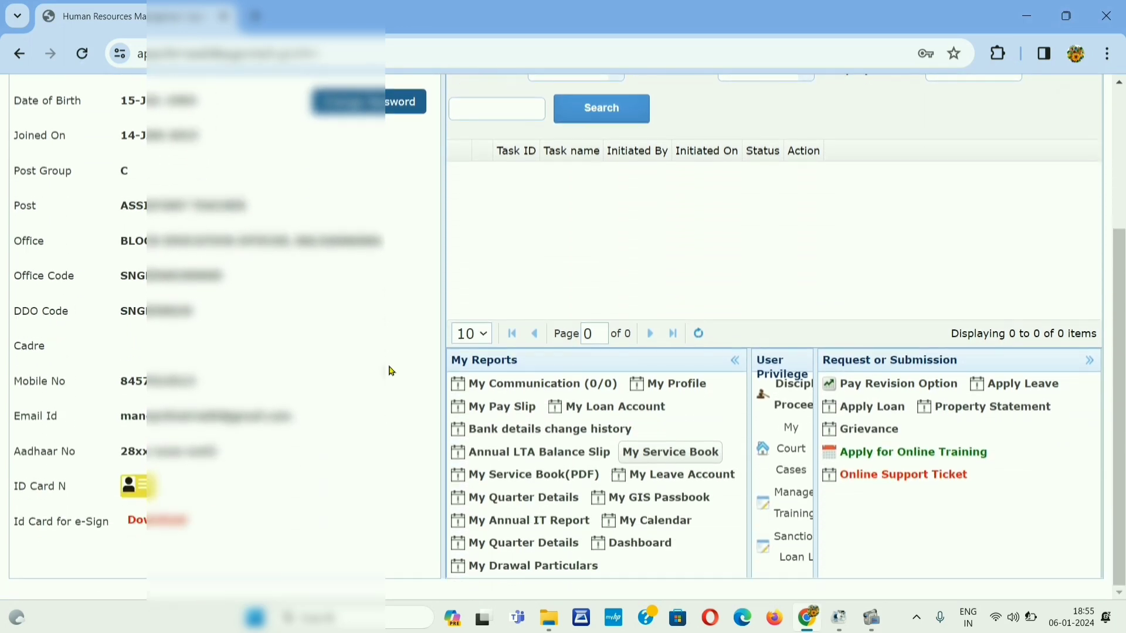
left_click(686, 385)
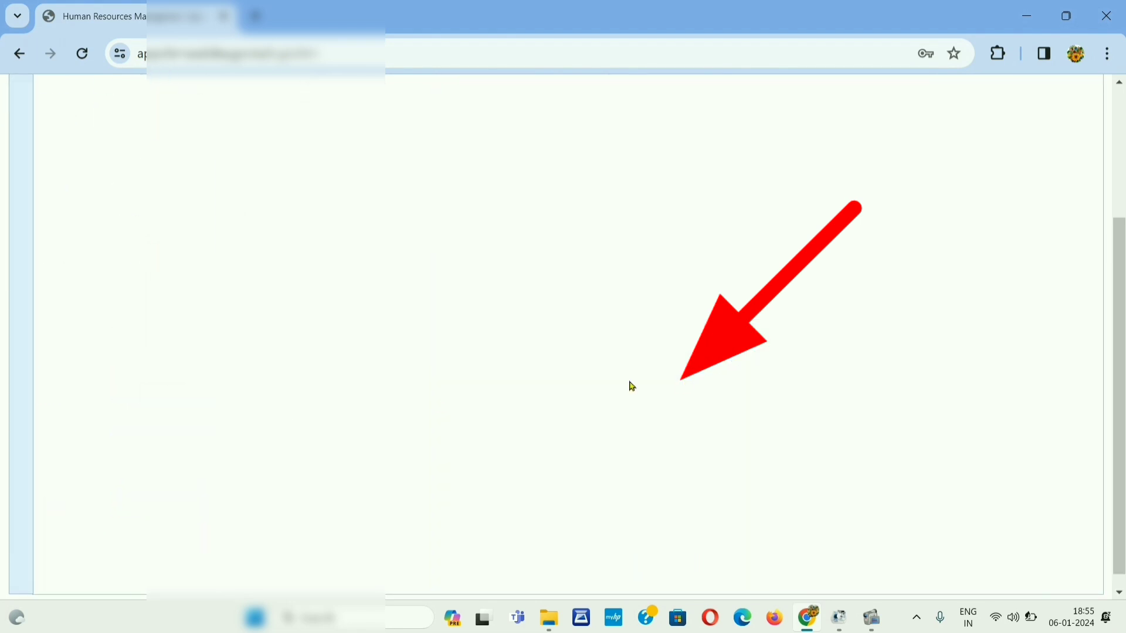
scroll(200, 284, "up", 3)
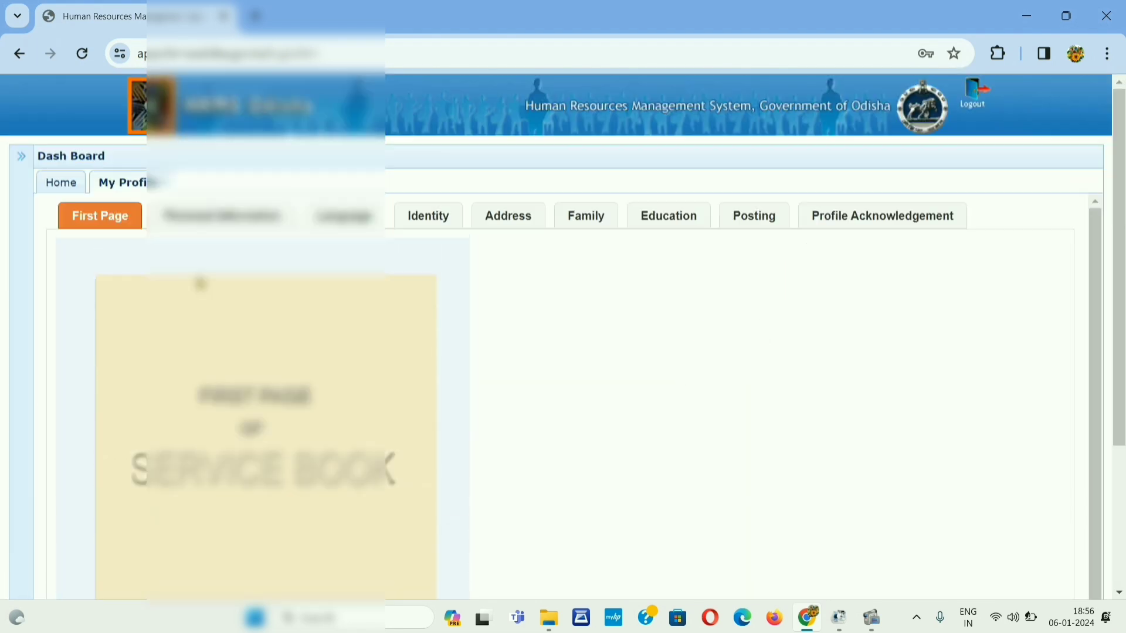
Step: Show the Personal Information tab with gender, marital status, category and blood group
left_click(223, 226)
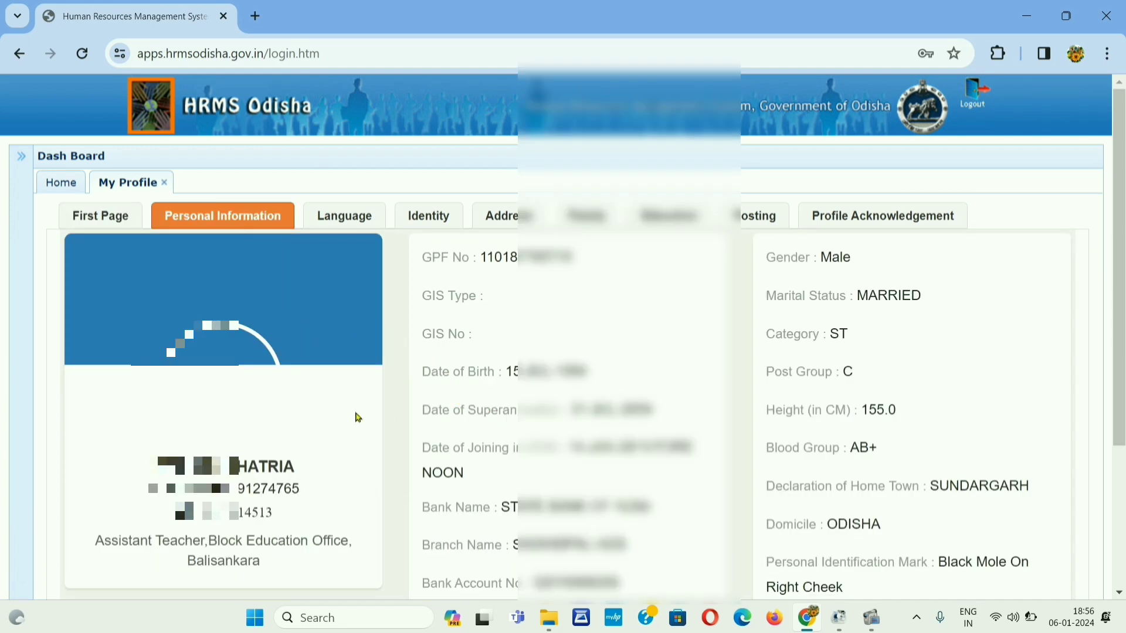
scroll(358, 418, "down", 3)
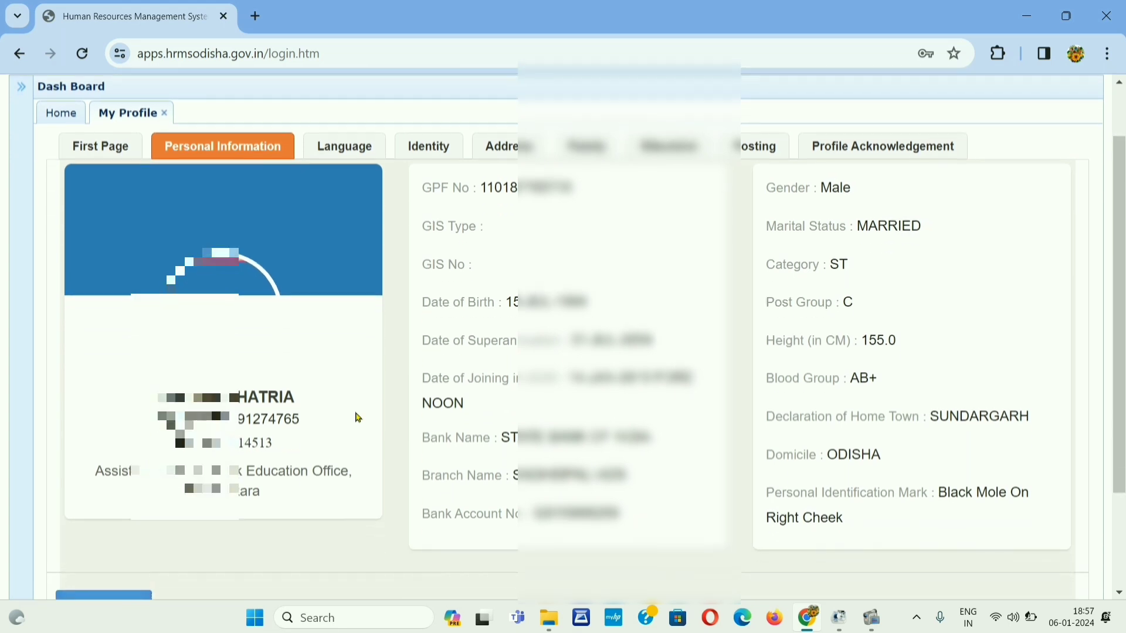
scroll(359, 417, "up", 1)
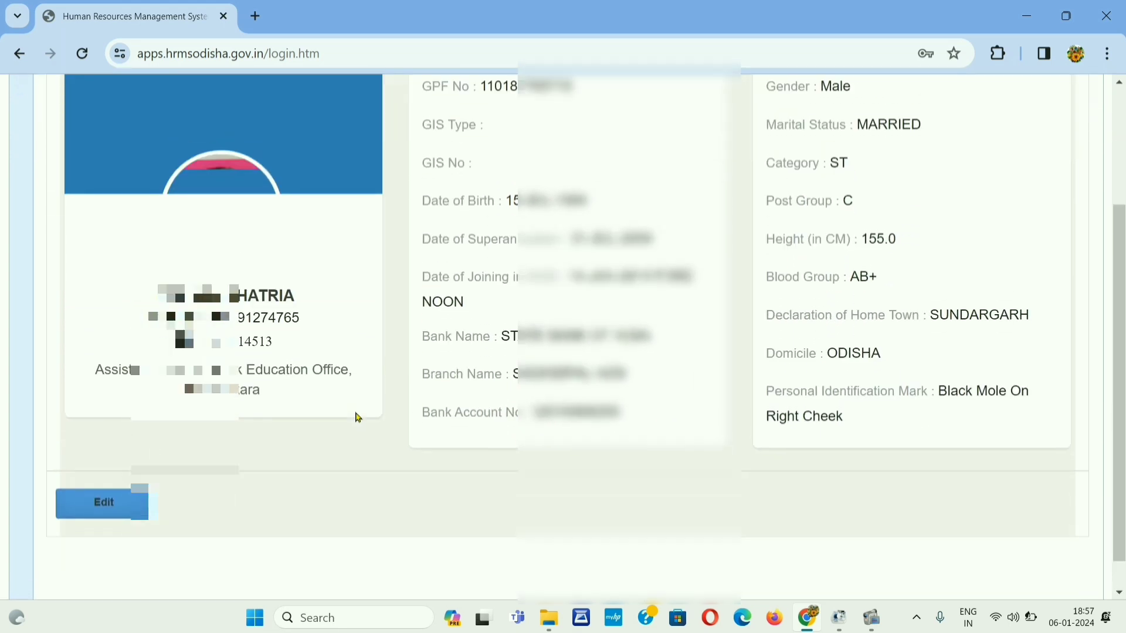
scroll(358, 418, "up", 1)
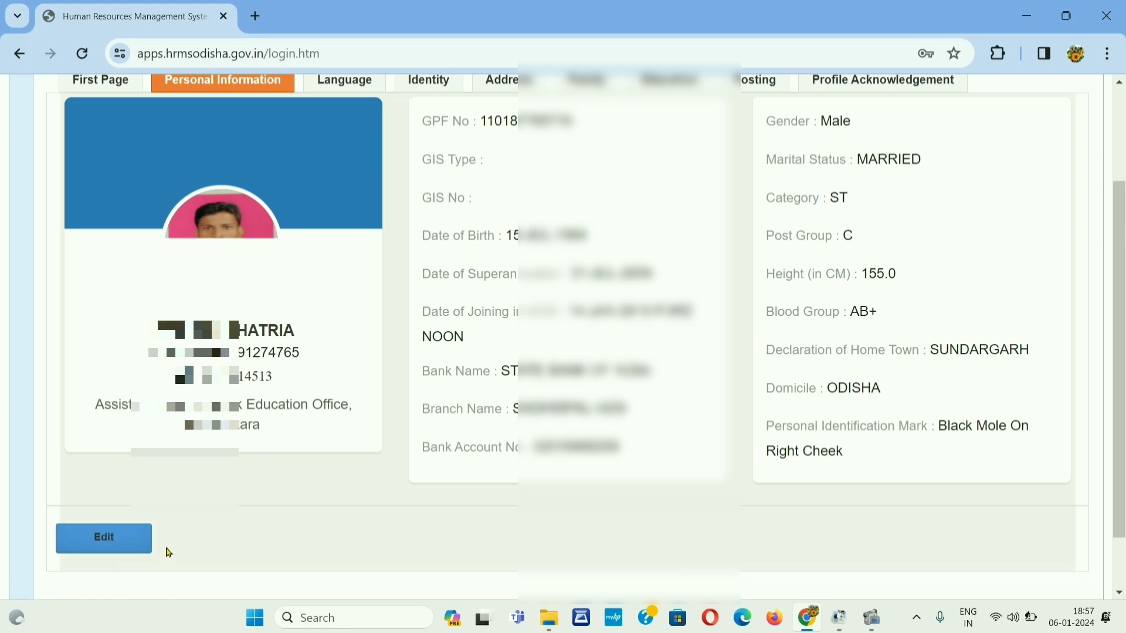
scroll(309, 537, "up", 1)
scroll(310, 537, "down", 1)
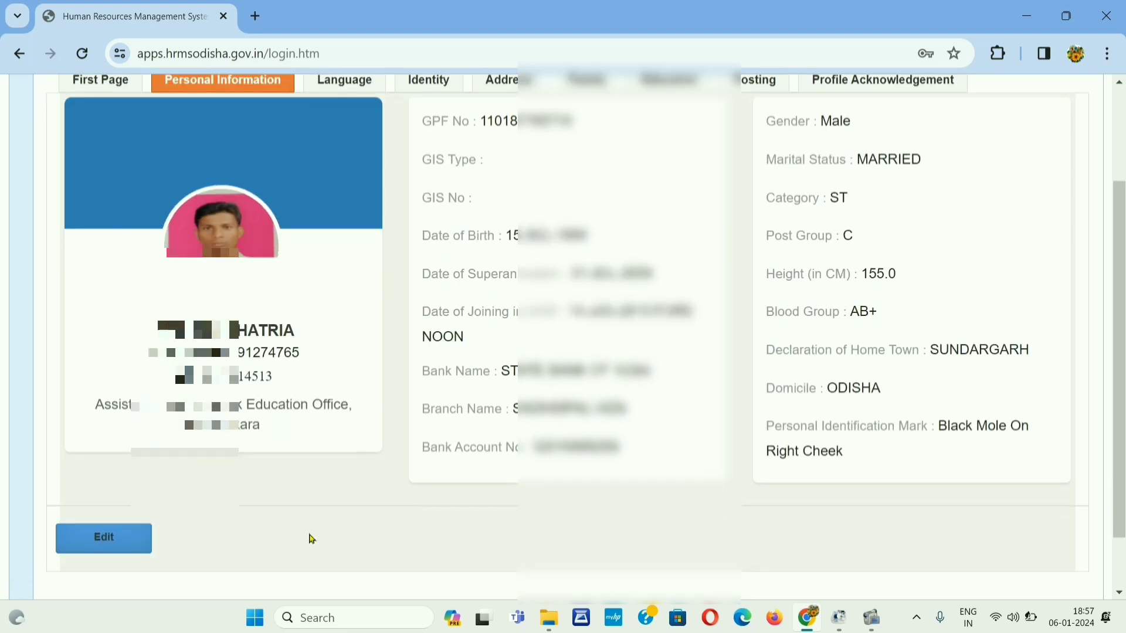
Step: Edit the personal information, leave Religion unchanged, and save the form
left_click(111, 543)
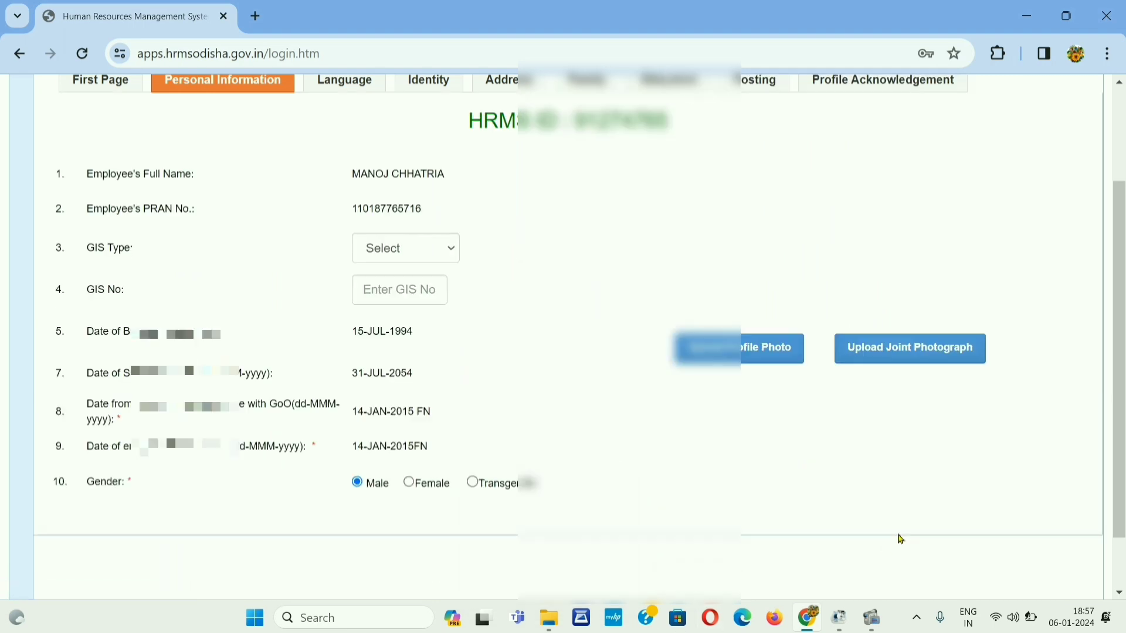
scroll(578, 183, "down", 2)
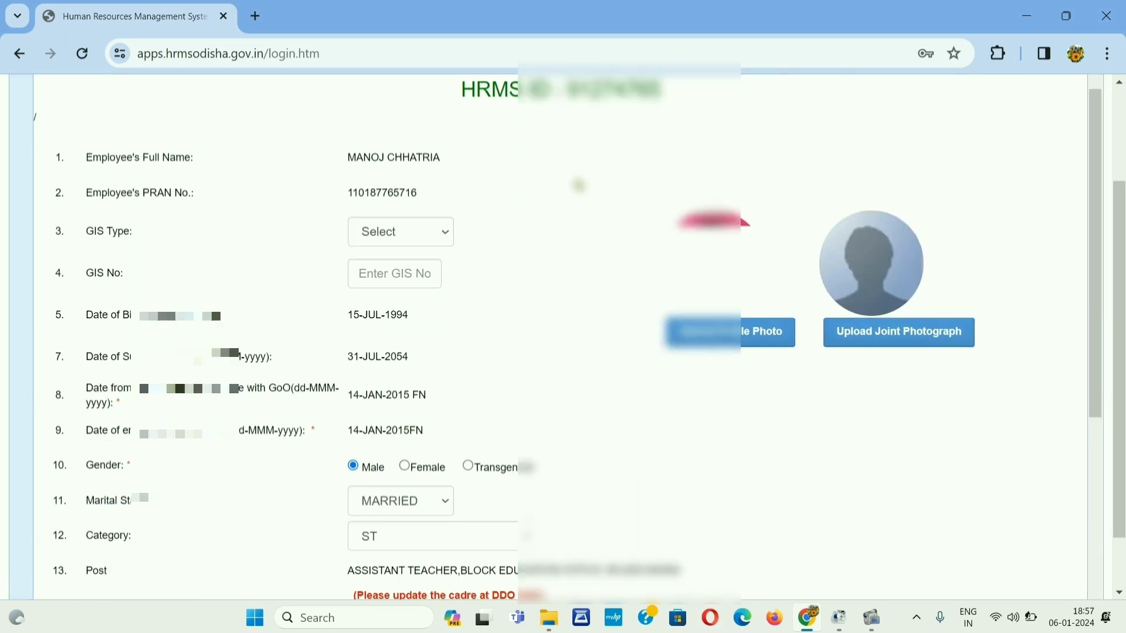
scroll(578, 185, "down", 1)
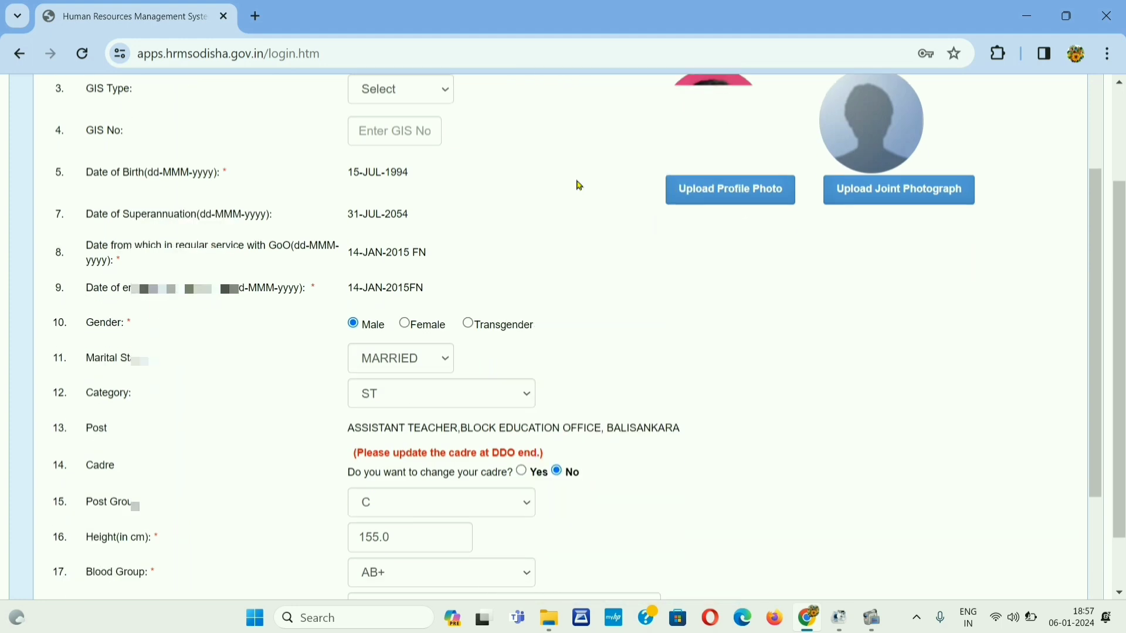
scroll(578, 185, "down", 2)
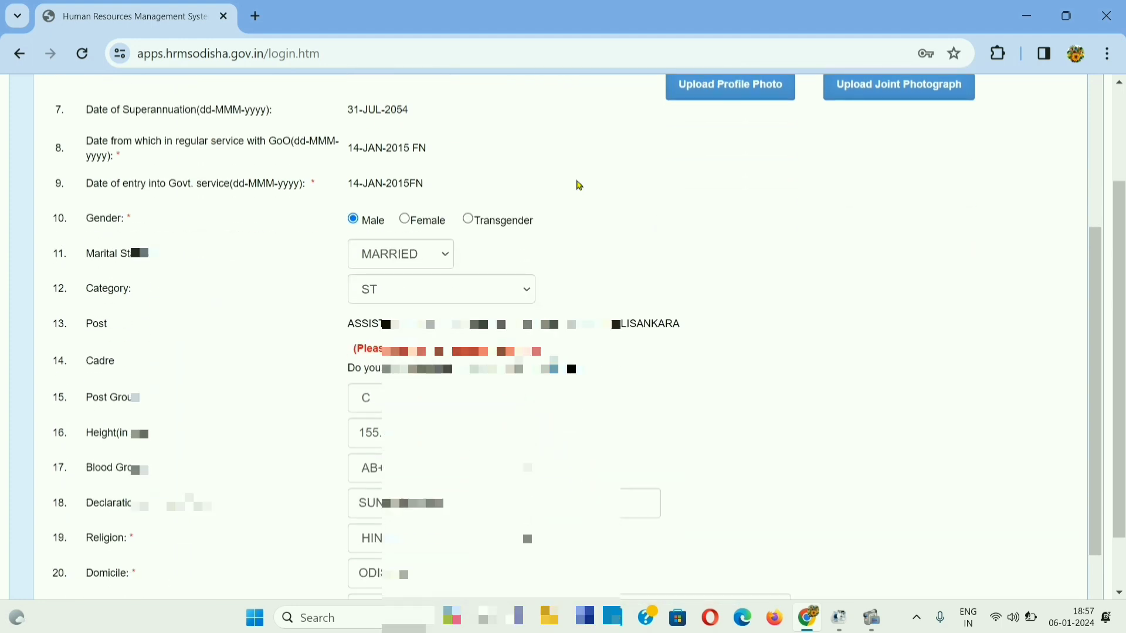
scroll(578, 186, "down", 3)
left_click(516, 330)
left_click(378, 397)
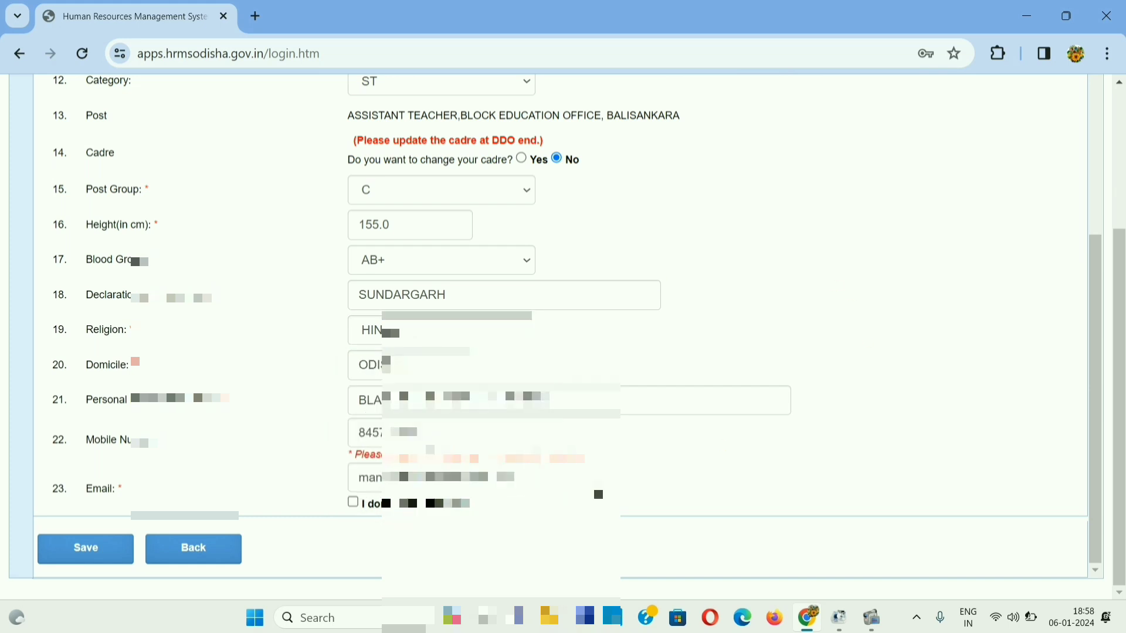
left_click(99, 552)
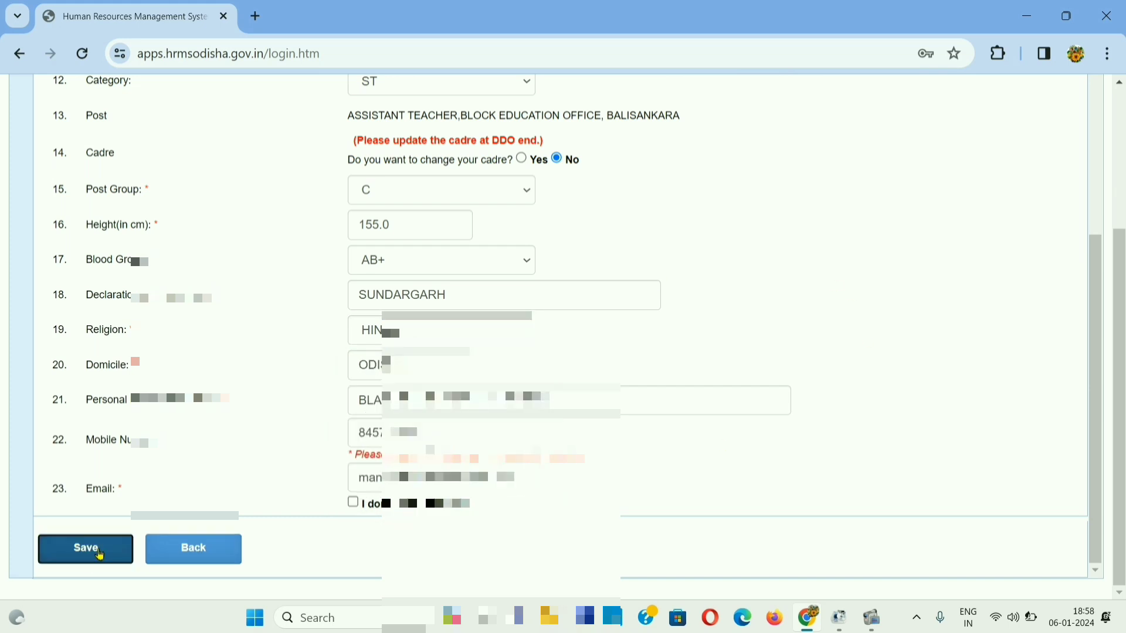
left_click(99, 552)
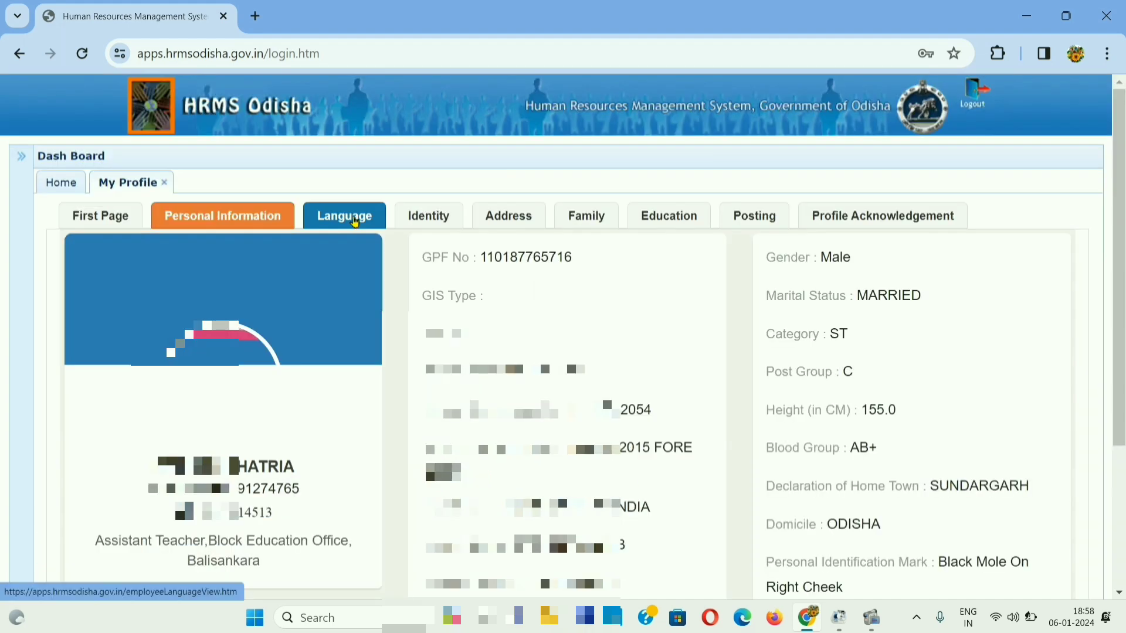
Step: Review the Language section, then switch to the Identity section listing AADHAAR and PAN
left_click(355, 222)
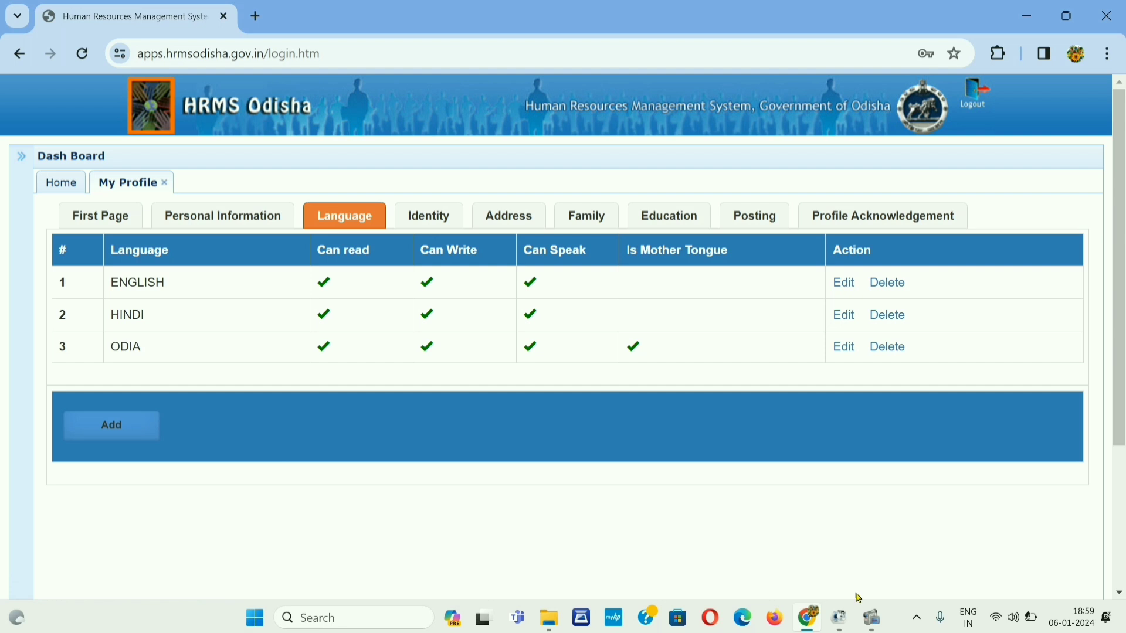
mouse_move(872, 617)
left_click(813, 549)
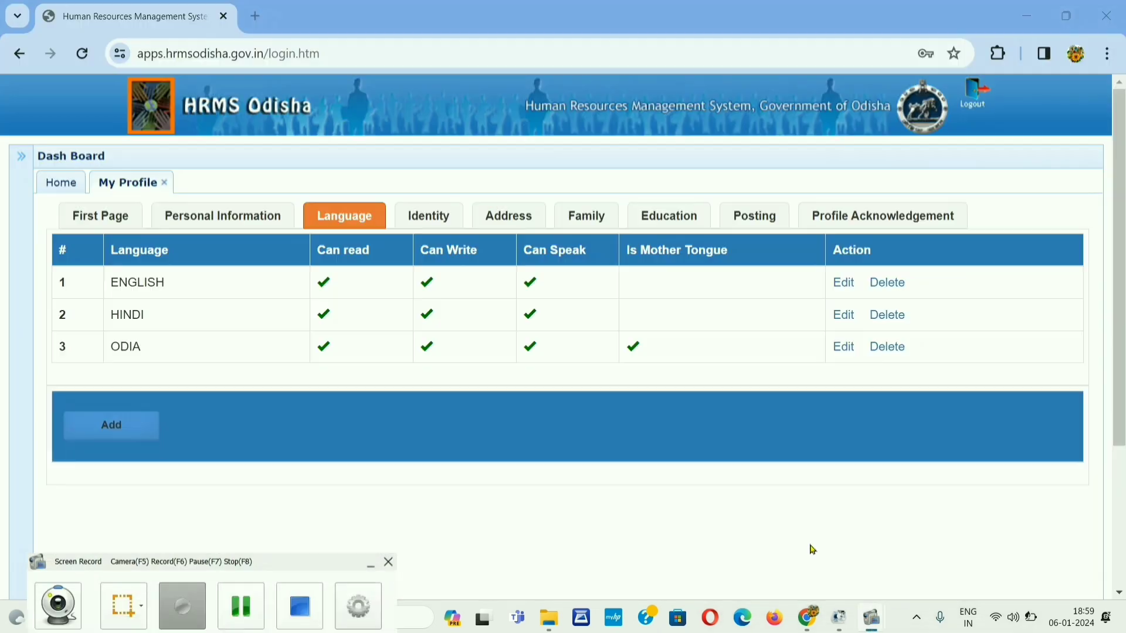
left_click(241, 606)
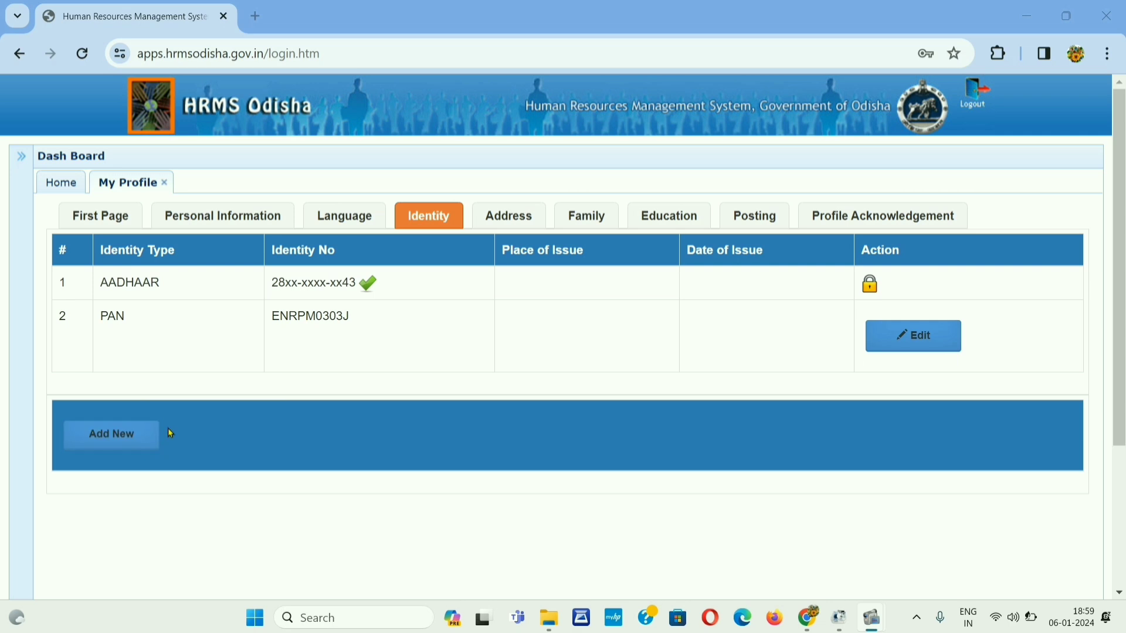
Step: Scroll through the Address details, then switch to the Family section
left_click(517, 220)
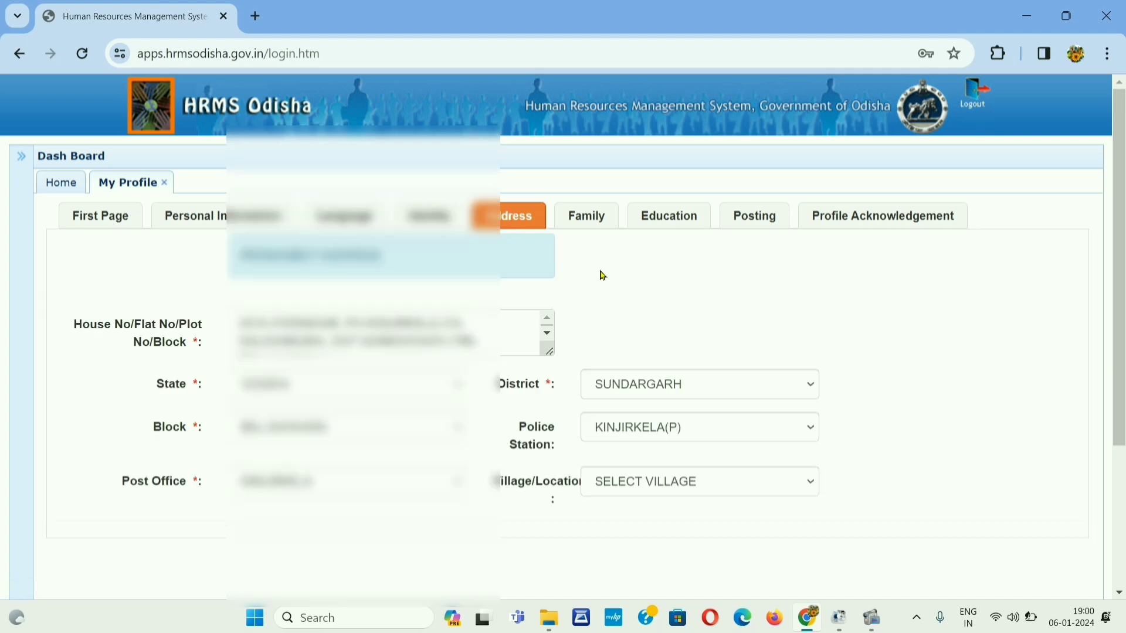
scroll(603, 275, "down", 1)
scroll(602, 275, "down", 3)
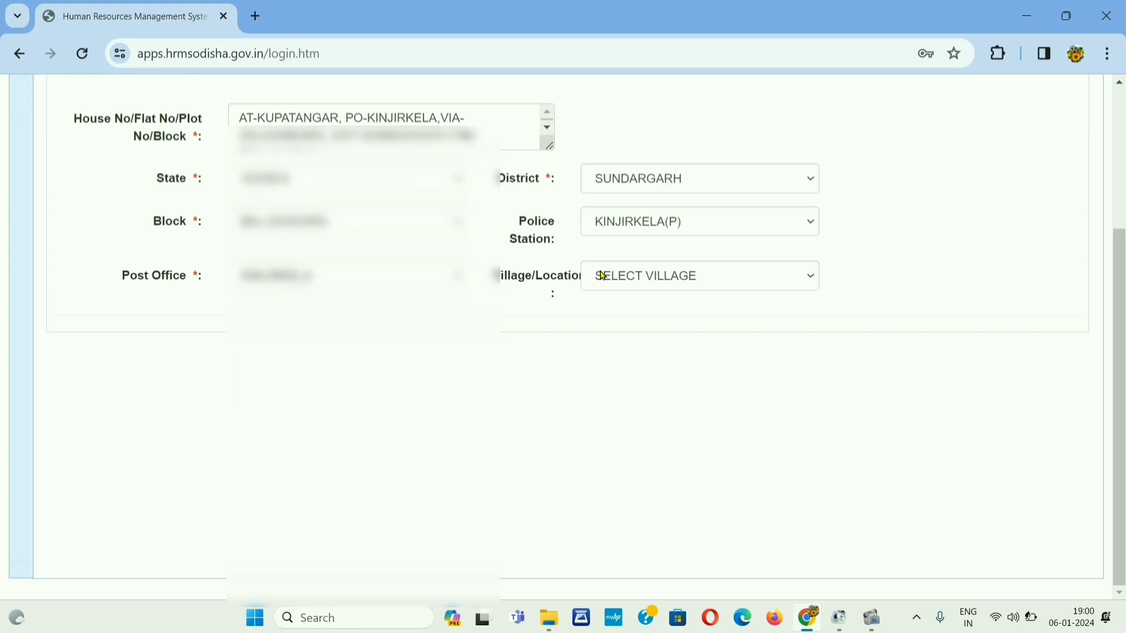
scroll(603, 275, "down", 5)
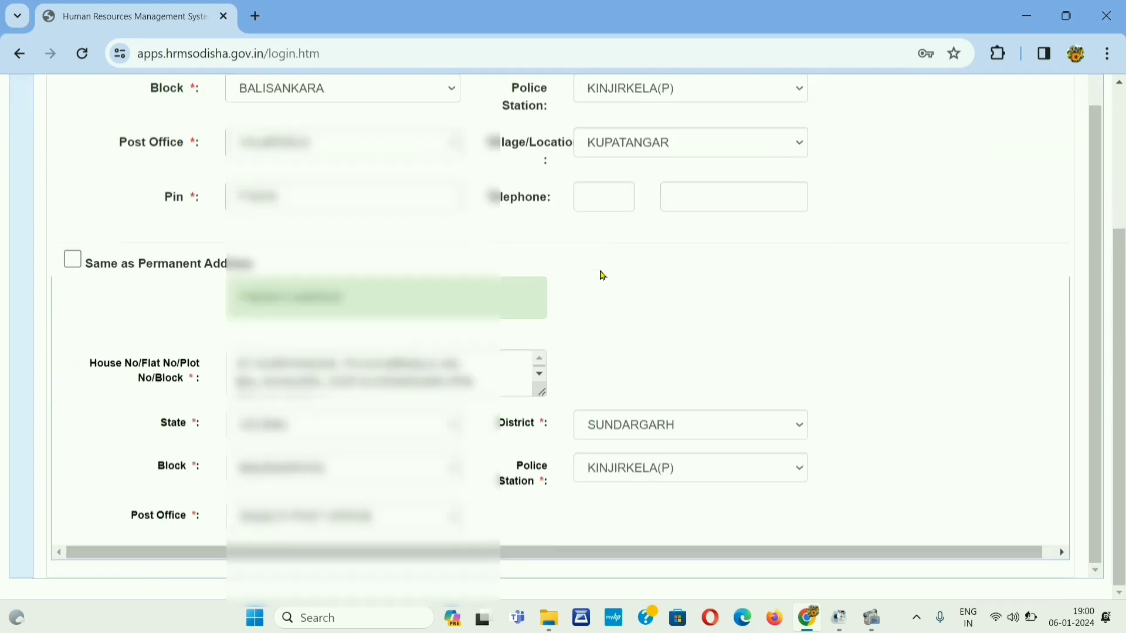
scroll(603, 275, "up", 5)
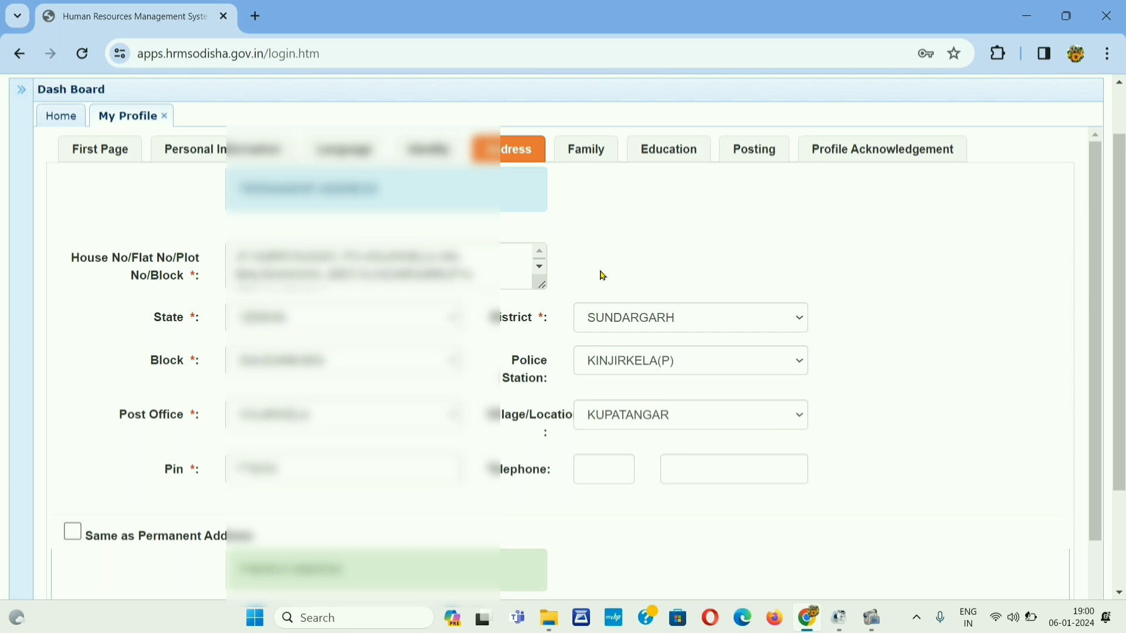
scroll(603, 275, "down", 7)
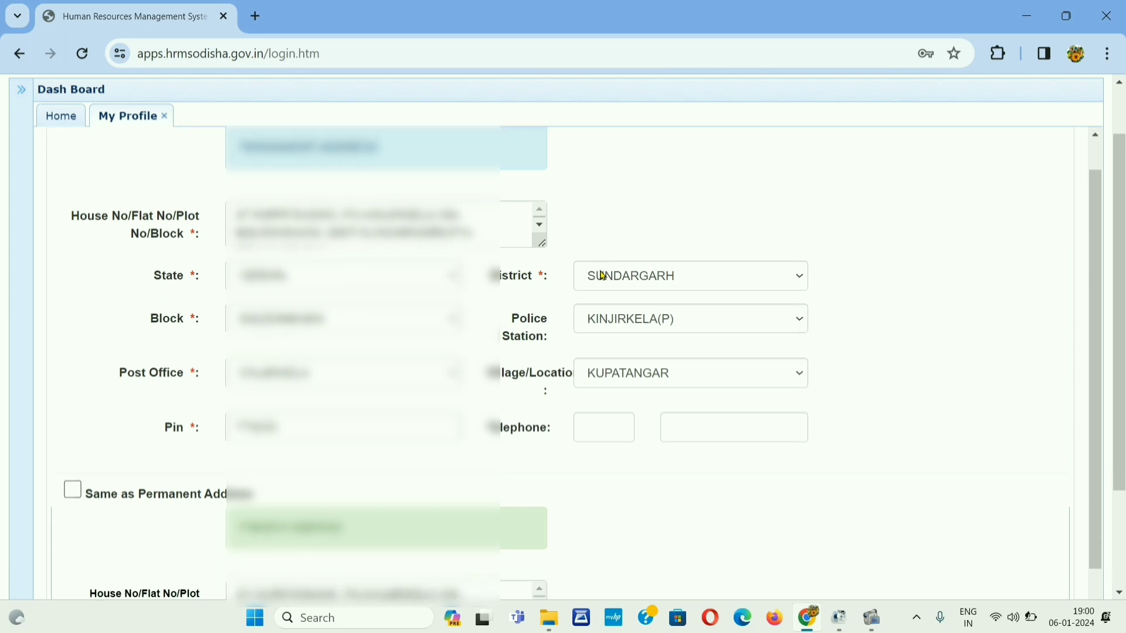
scroll(603, 275, "up", 7)
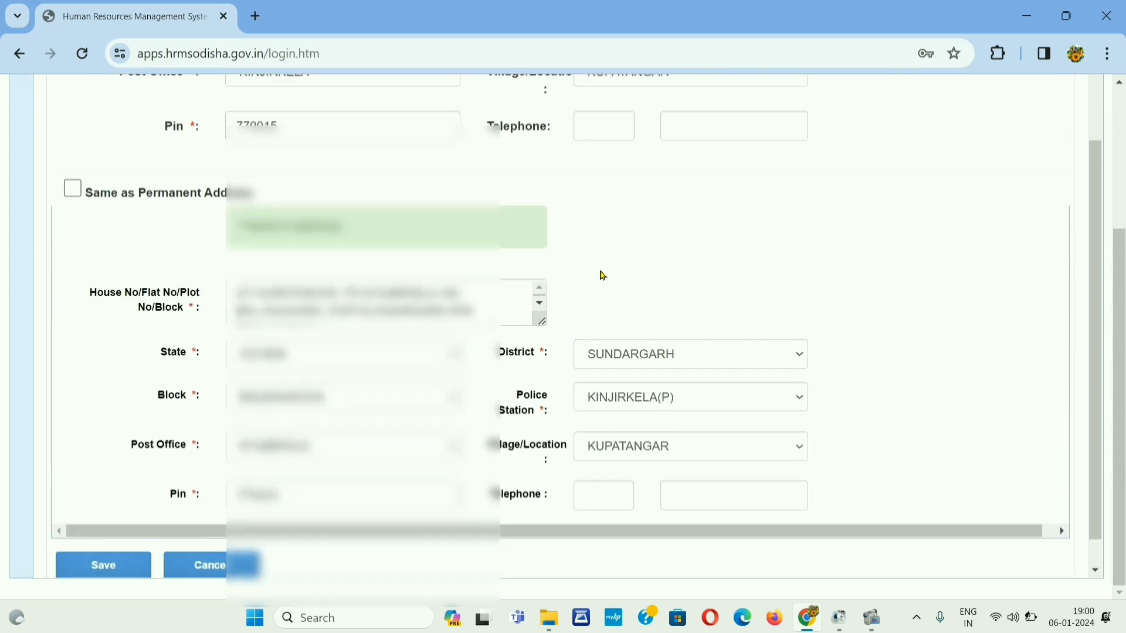
scroll(672, 280, "down", 7)
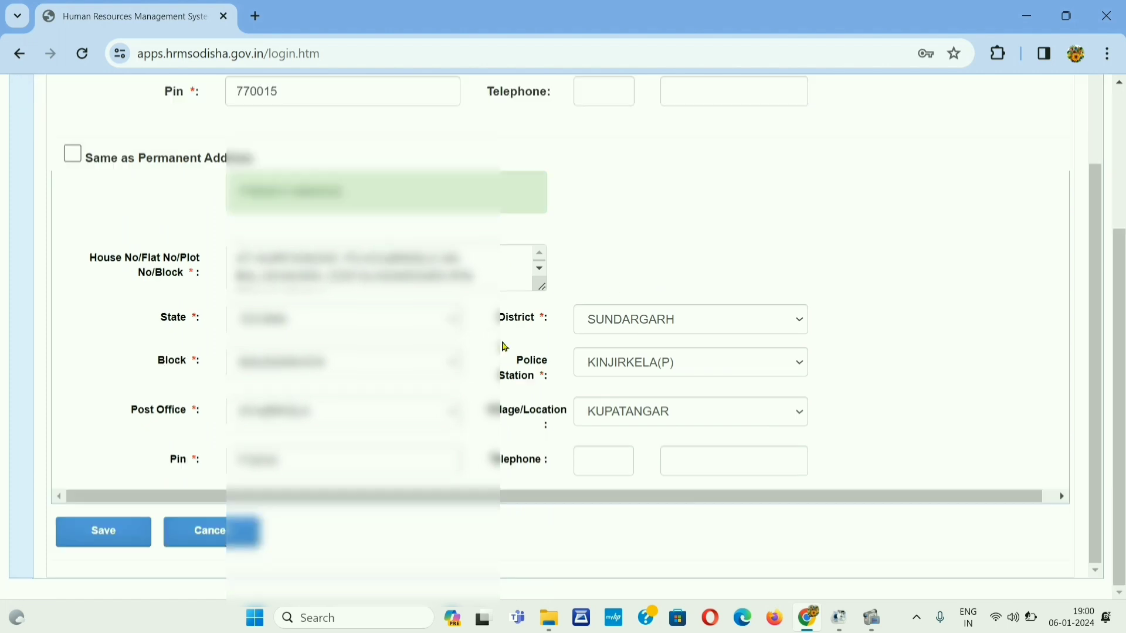
scroll(817, 241, "up", 8)
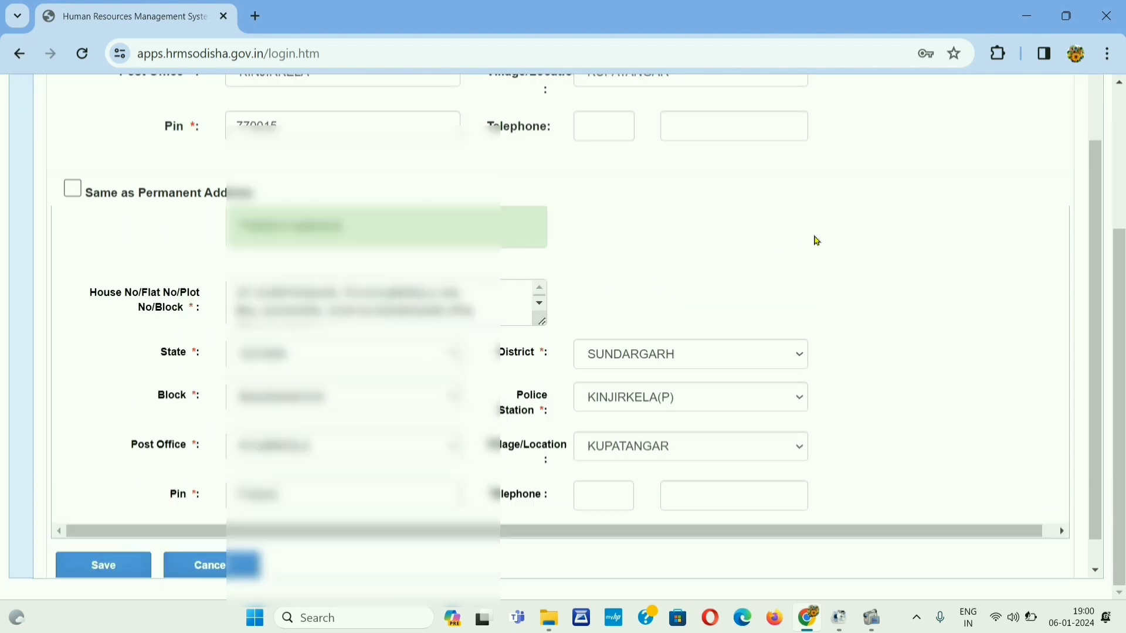
left_click(588, 219)
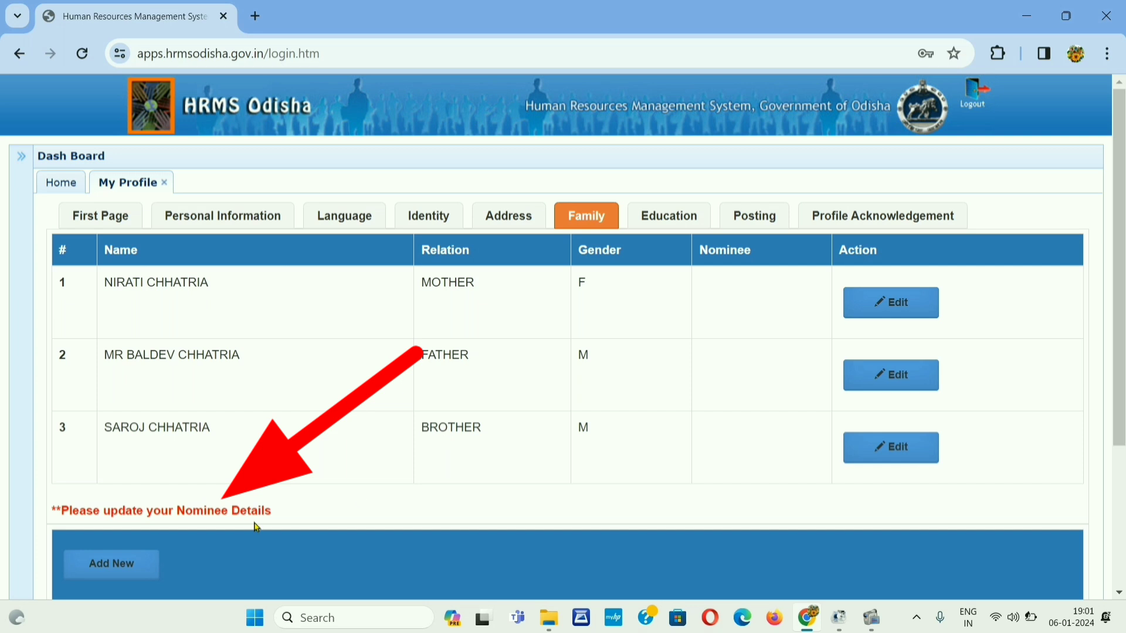
Step: Add a new family member with relation WIFE, title MRS, and her first and last name
left_click(130, 578)
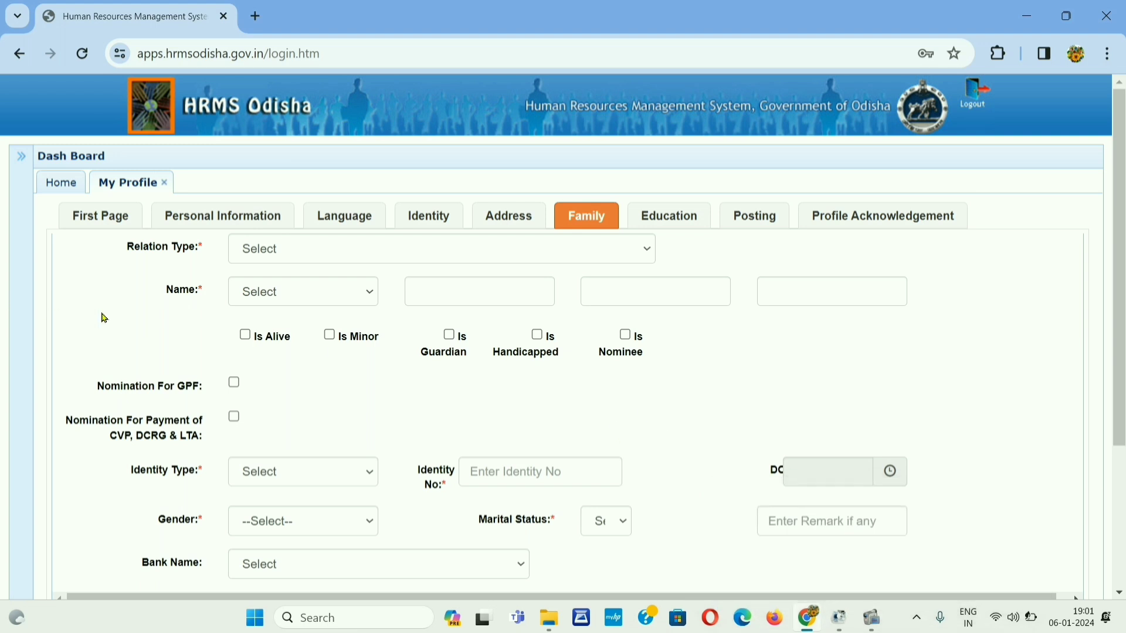
left_click(264, 249)
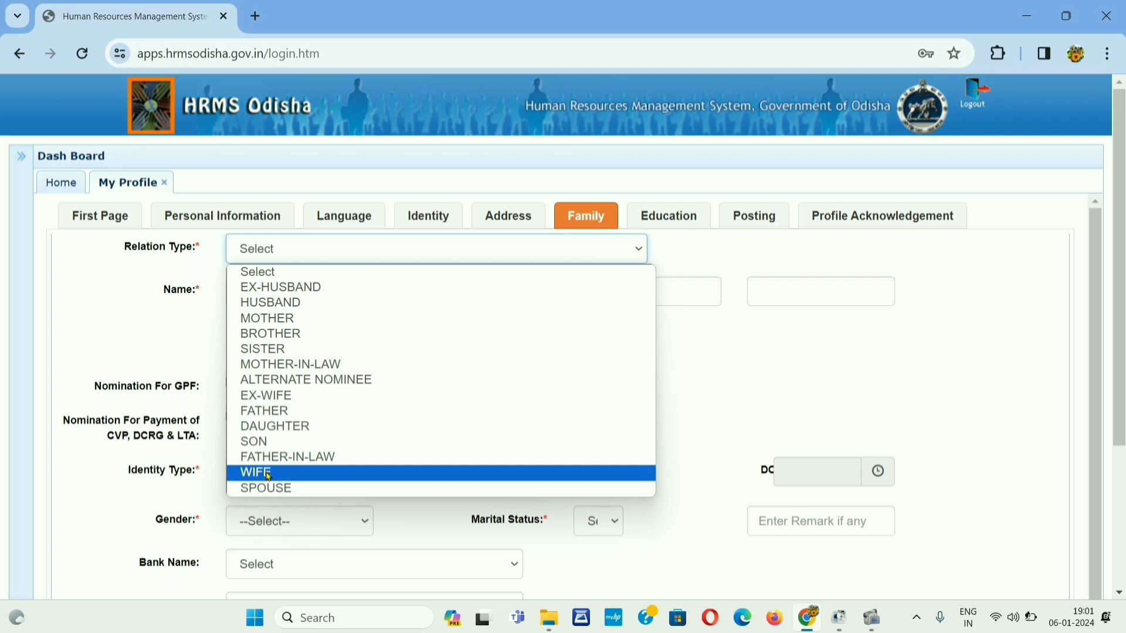
left_click(269, 474)
left_click(321, 298)
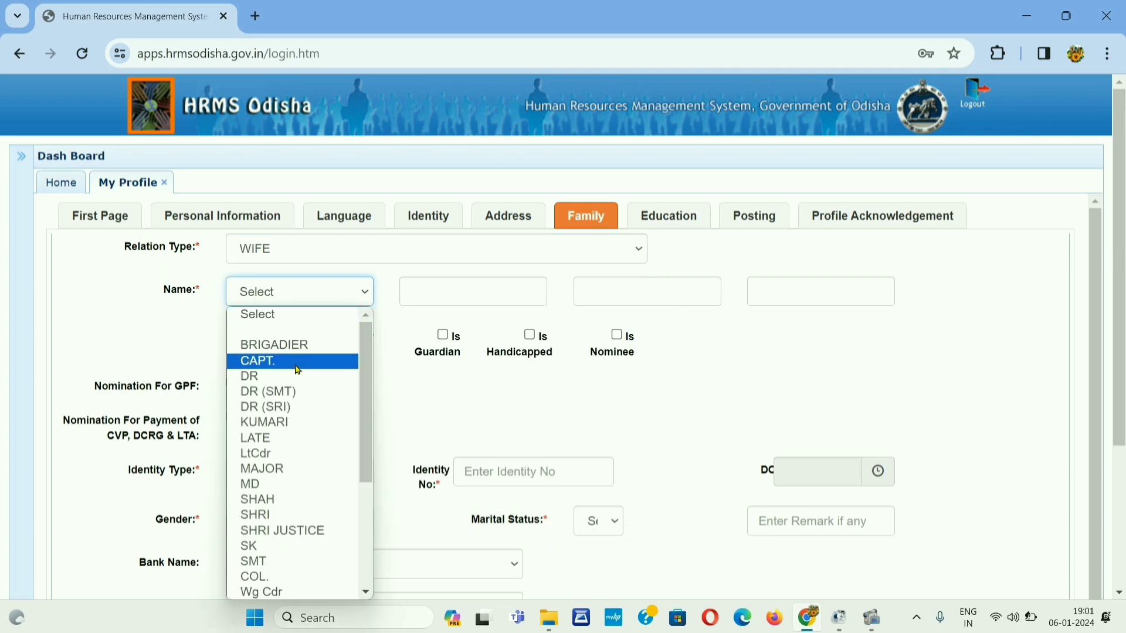
key("Down")
key("Down")
key("Down")
key("Down")
key("Down")
key("Down")
key("Down")
key("Down")
key("Down")
key("Down")
key("Down")
key("Down")
key("Down")
key("Down")
key("Down")
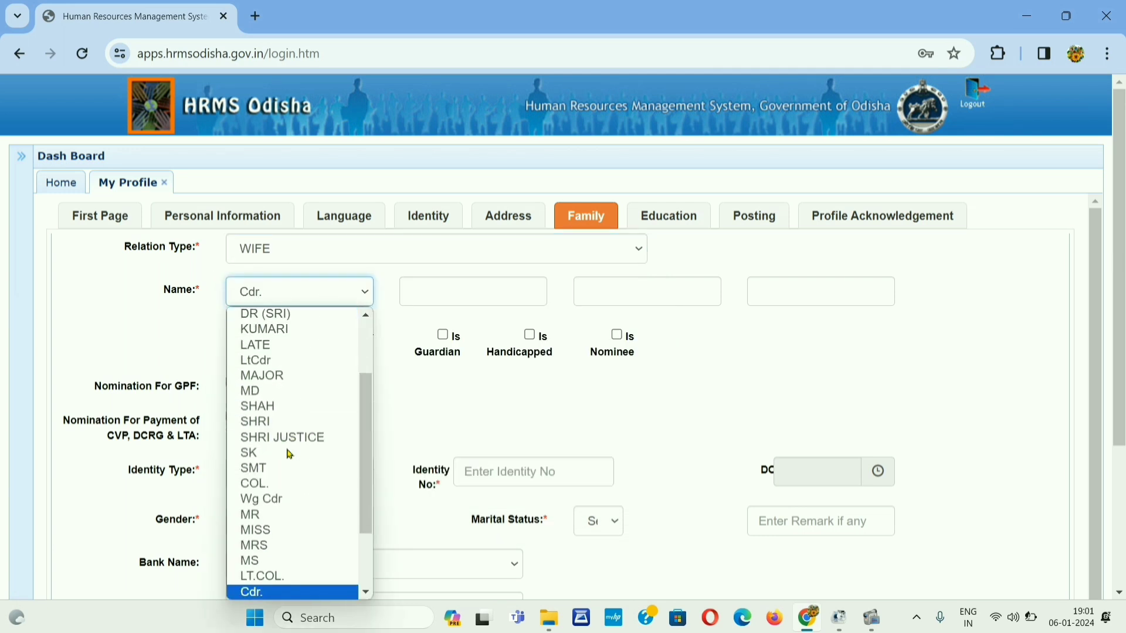
left_click(264, 547)
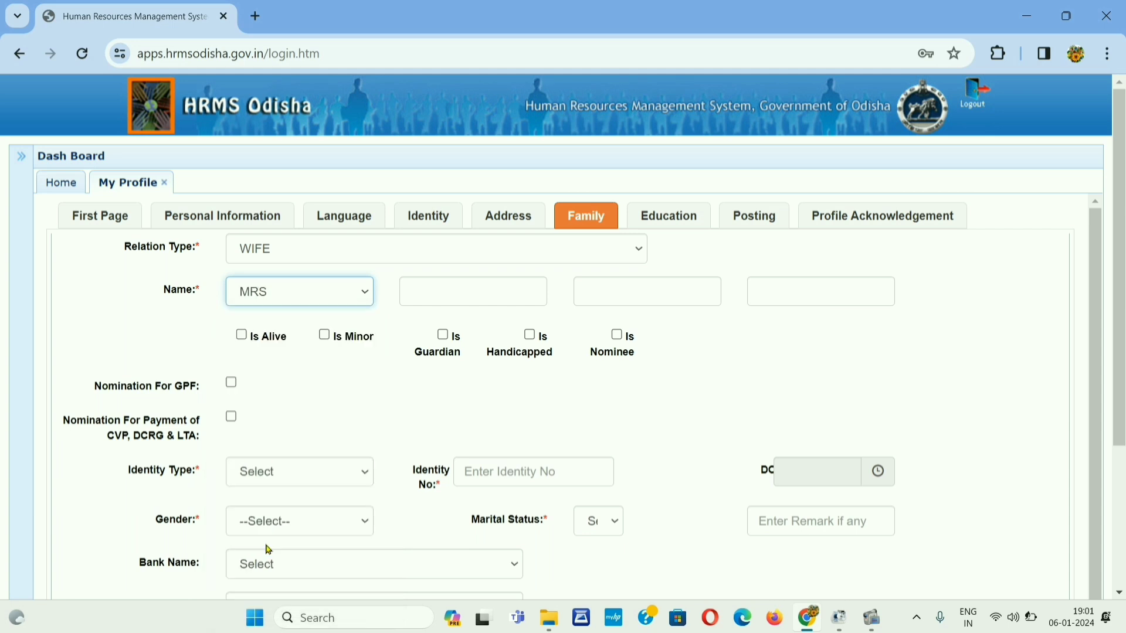
left_click(467, 289)
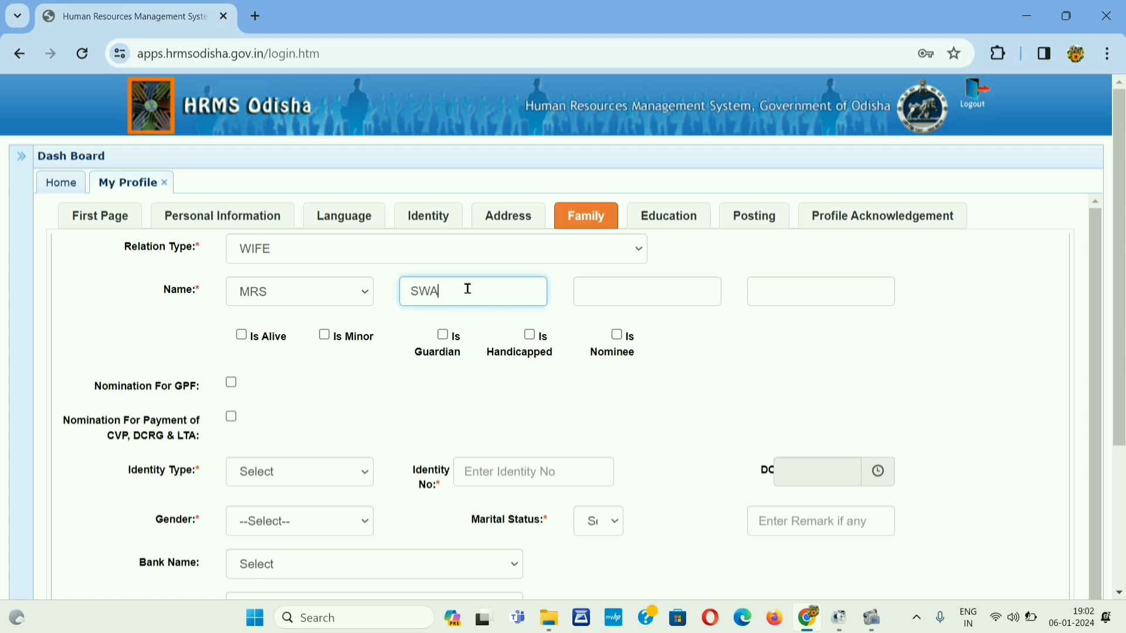
left_click(805, 292)
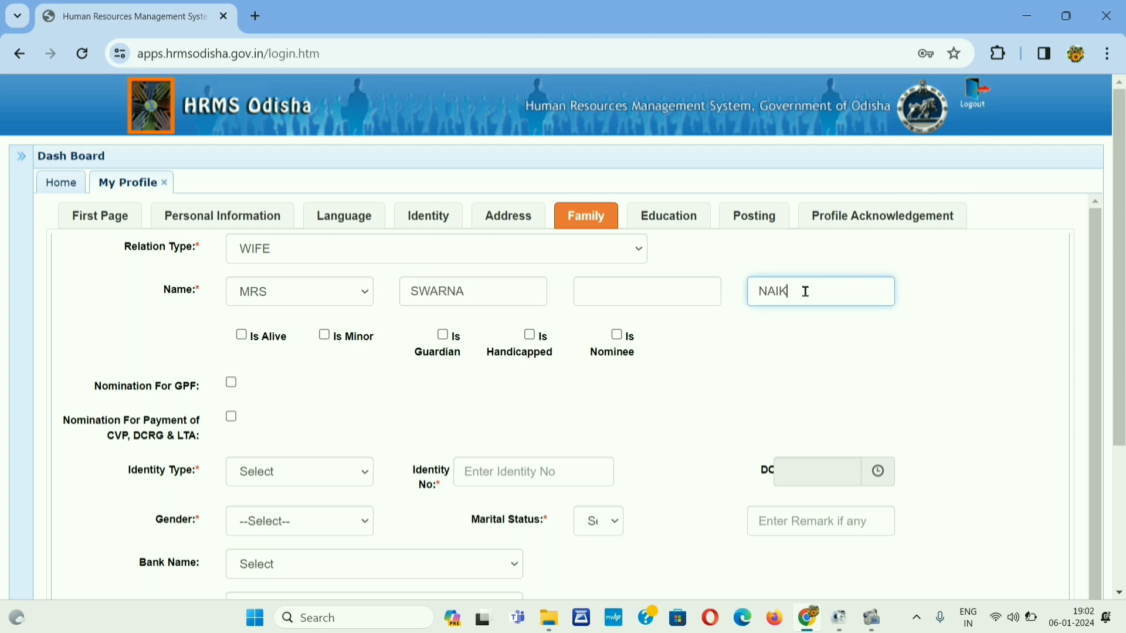
left_click(698, 367)
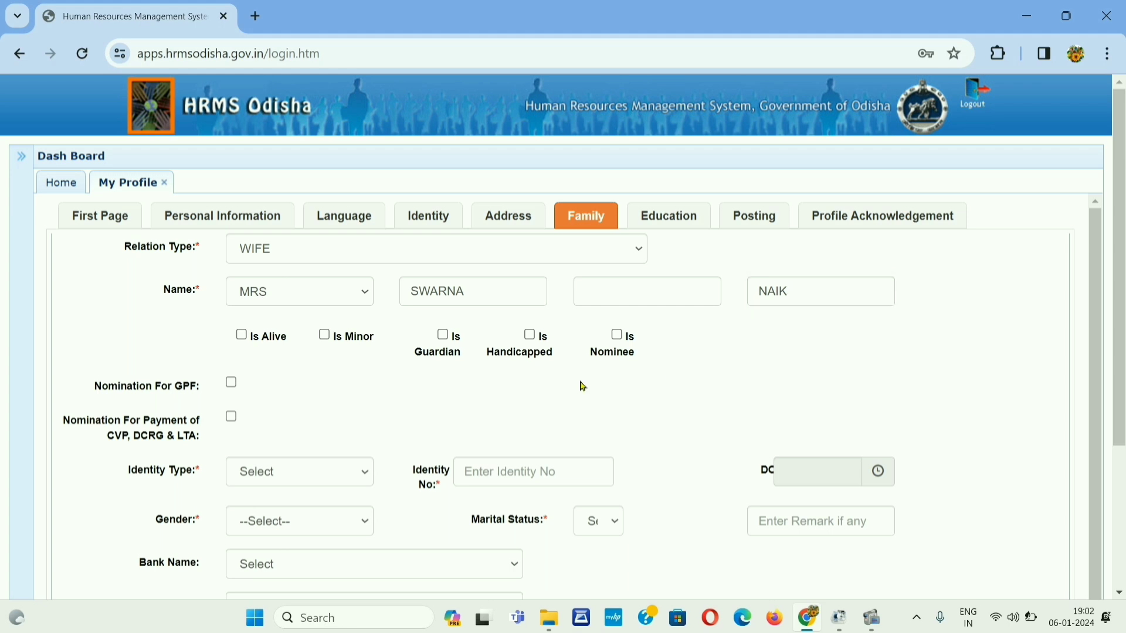
Step: Mark her alive and as nominee for CVP, DCRG & LTA with a 100% share
left_click(242, 336)
left_click(617, 338)
scroll(694, 351, "down", 2)
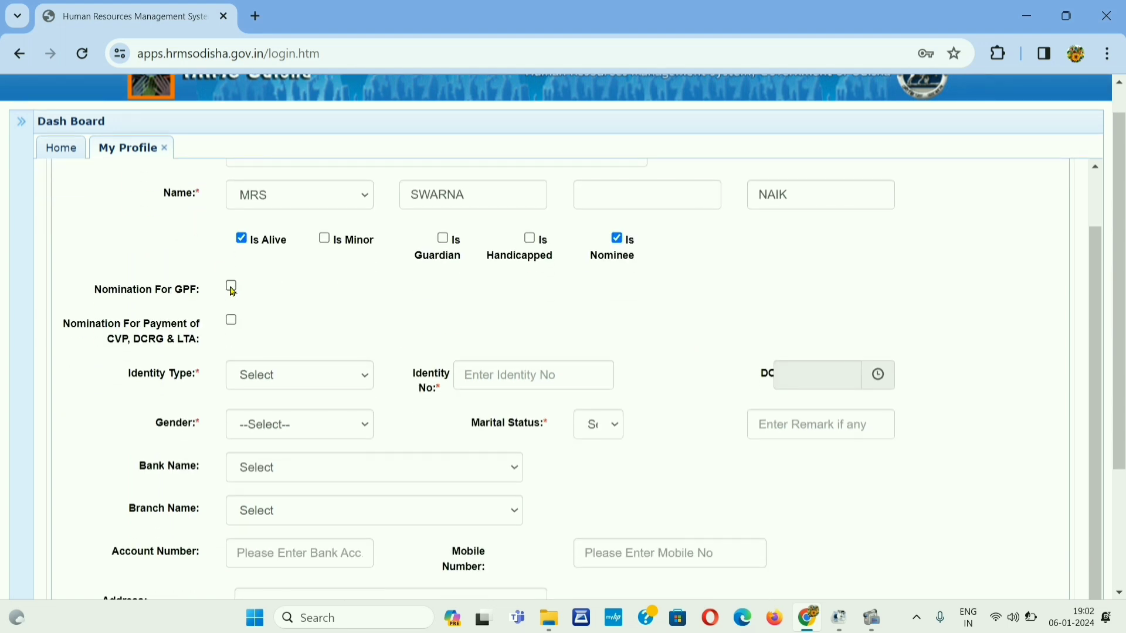
left_click(233, 286)
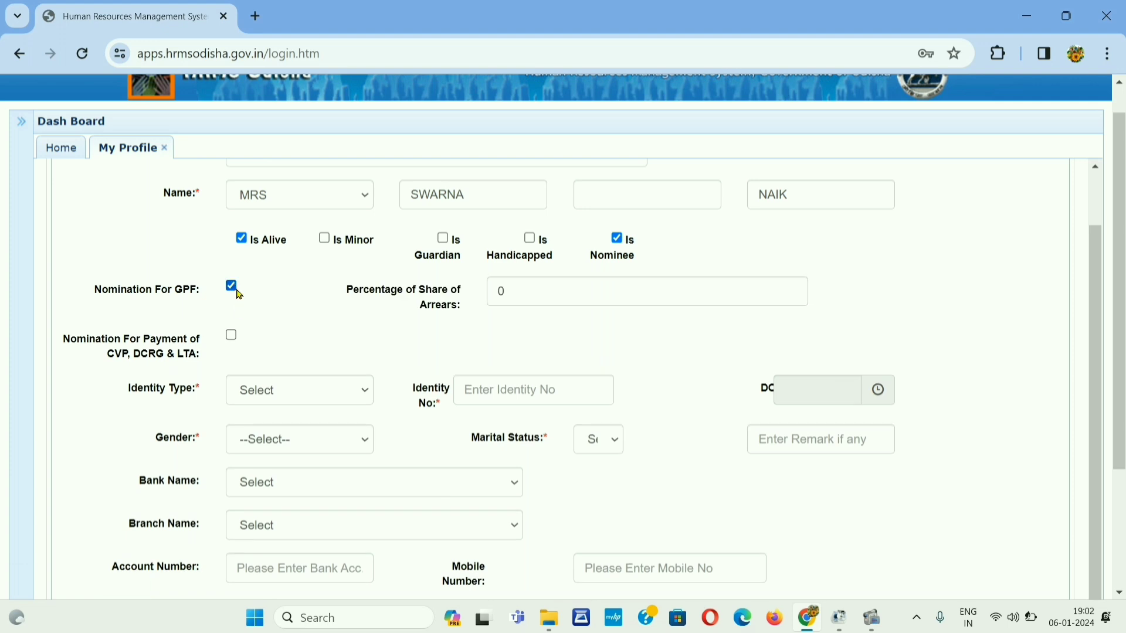
left_click(232, 287)
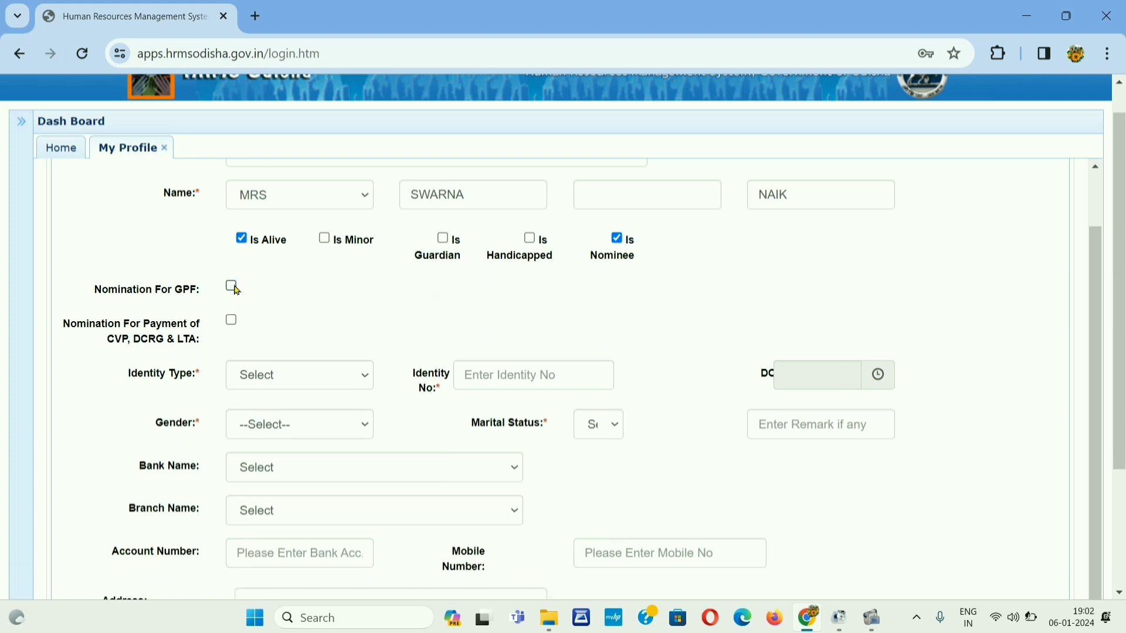
left_click(233, 321)
left_click(532, 325)
key("BackSpace")
type("100")
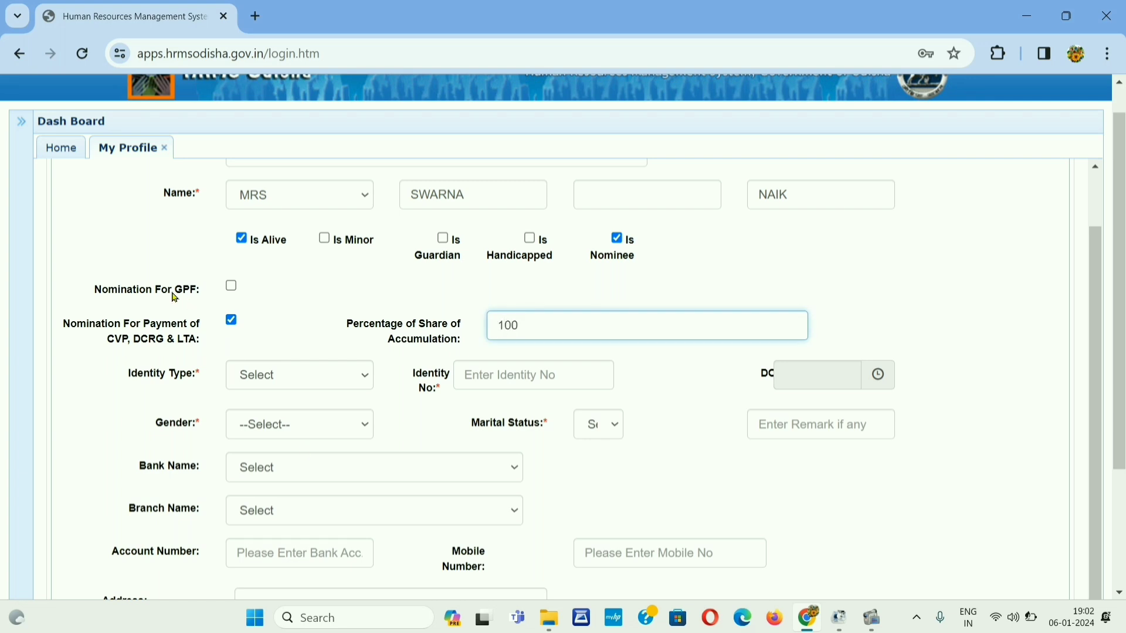
Step: Set her identity type to AADHAAR and enter her Aadhaar number
left_click(298, 387)
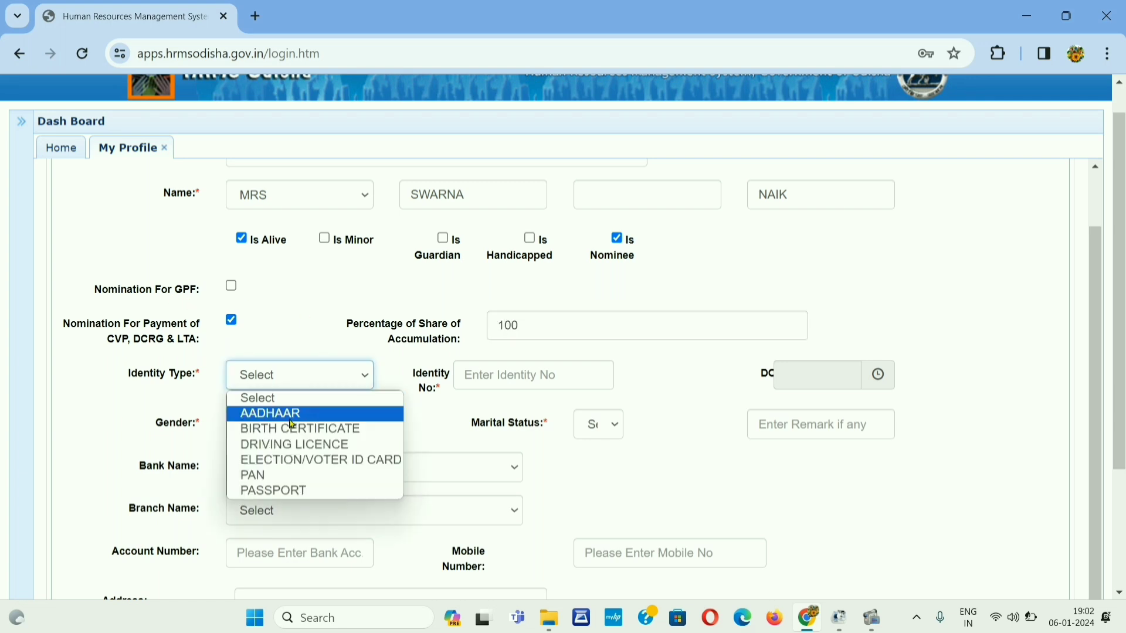
left_click(292, 414)
left_click(532, 372)
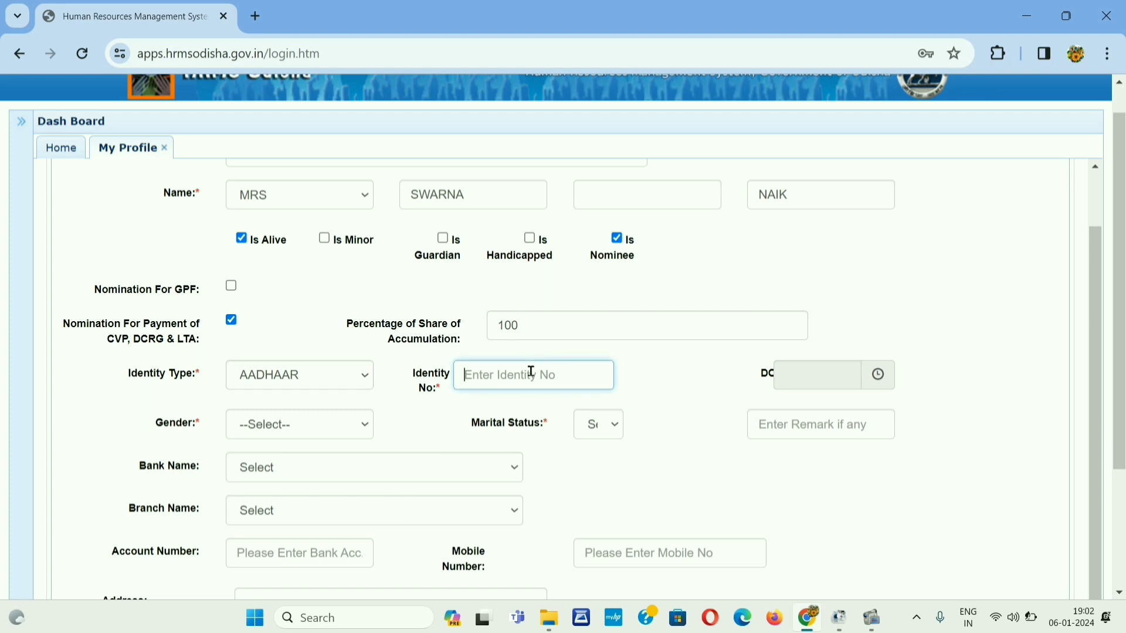
left_click(686, 391)
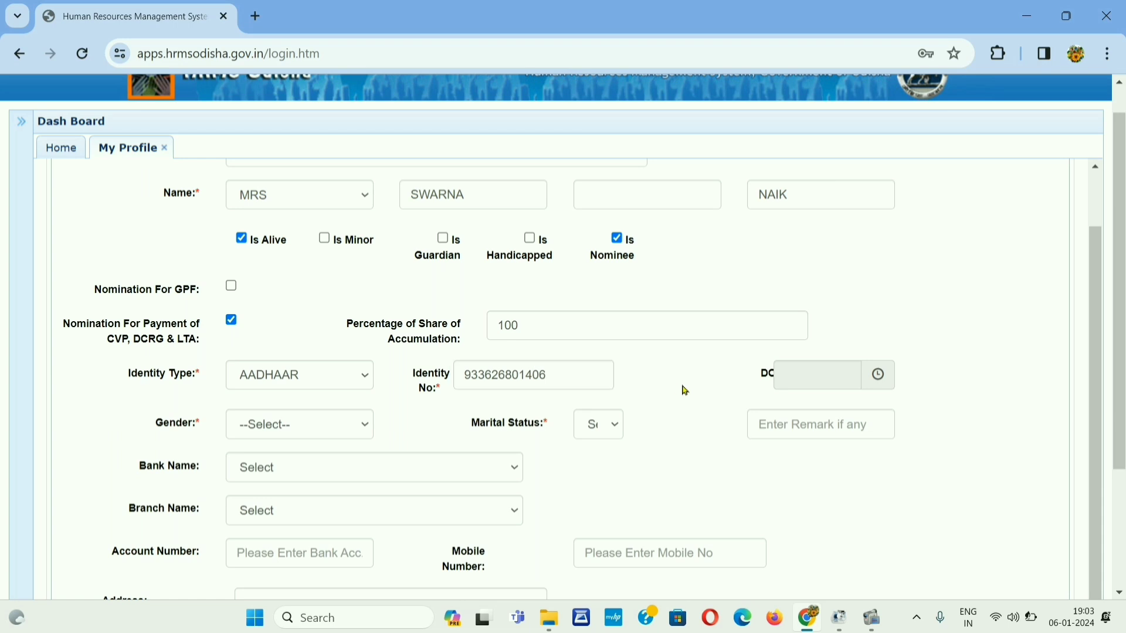
scroll(683, 390, "down", 3)
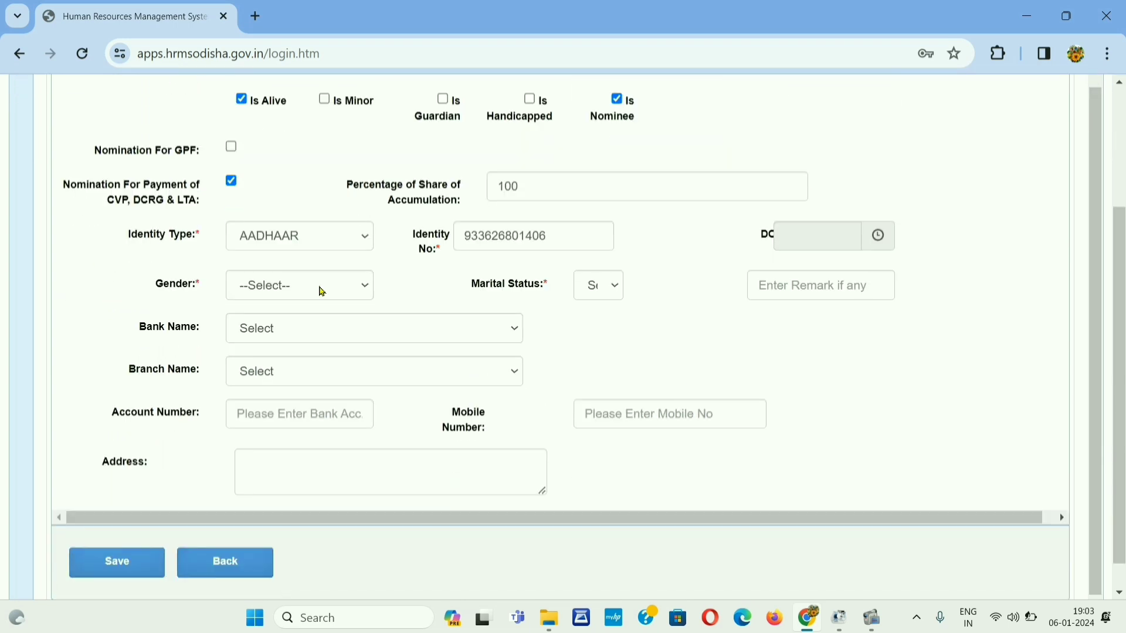
Step: Set the wife's gender to Female and marital status to MARRIED
left_click(322, 291)
left_click(290, 342)
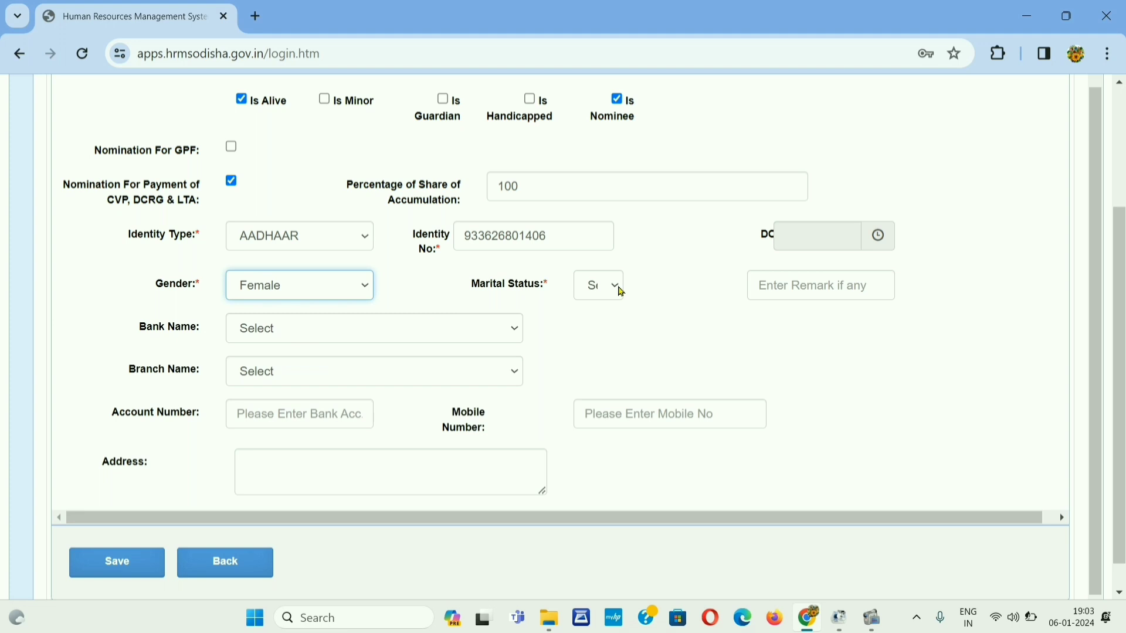
left_click(616, 289)
left_click(622, 341)
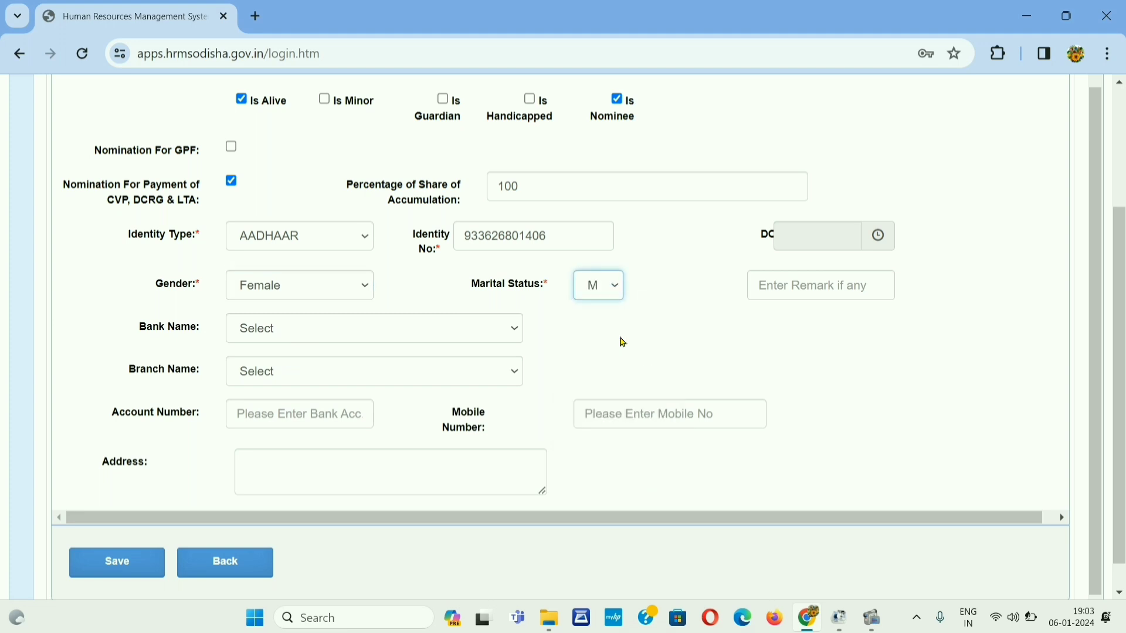
left_click(607, 286)
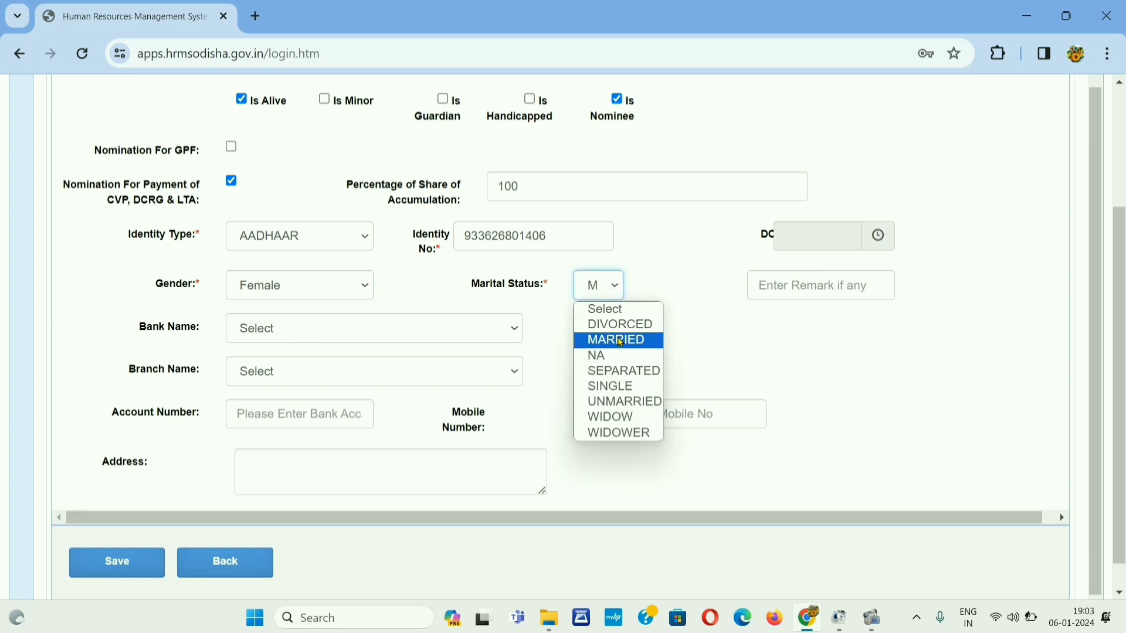
left_click(622, 340)
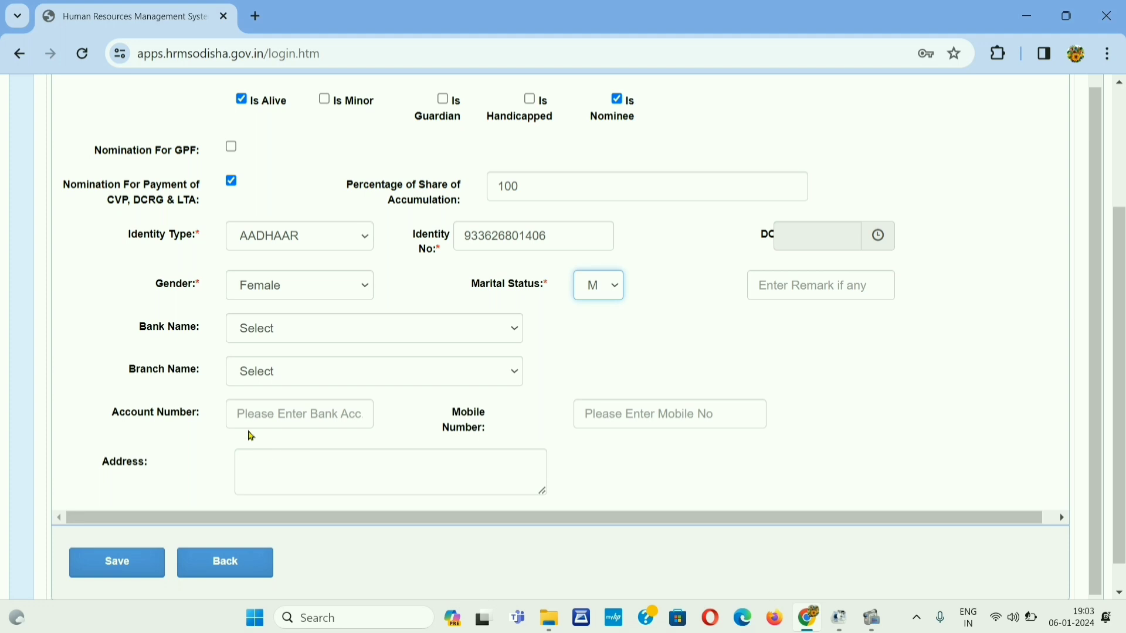
Step: Choose the nominee's bank and branch from the dropdown lists
left_click(873, 618)
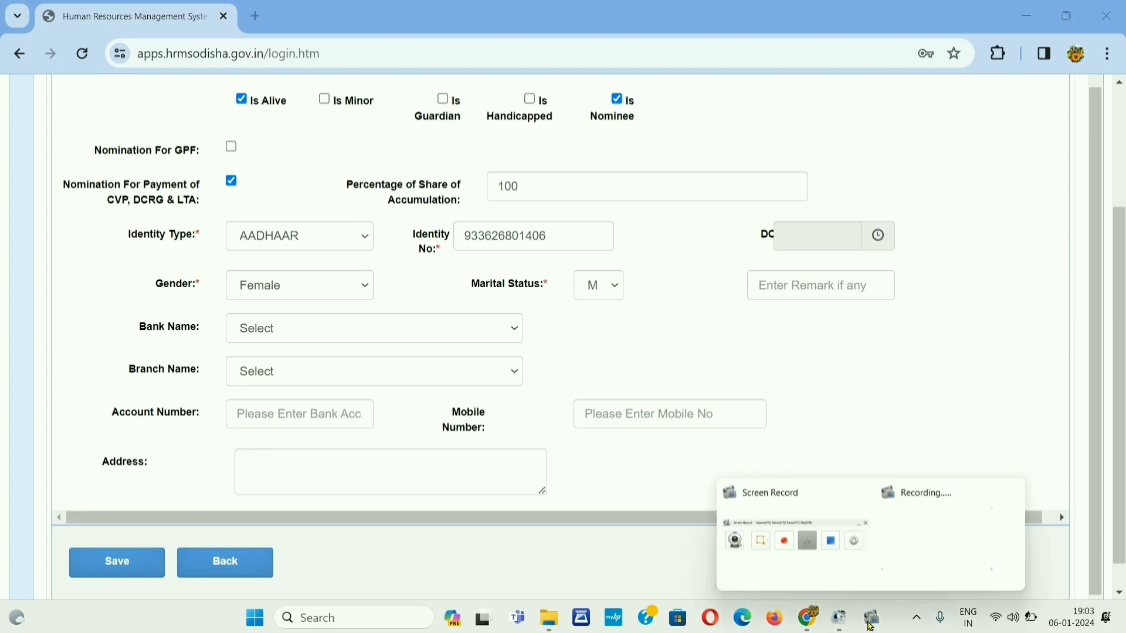
left_click(793, 558)
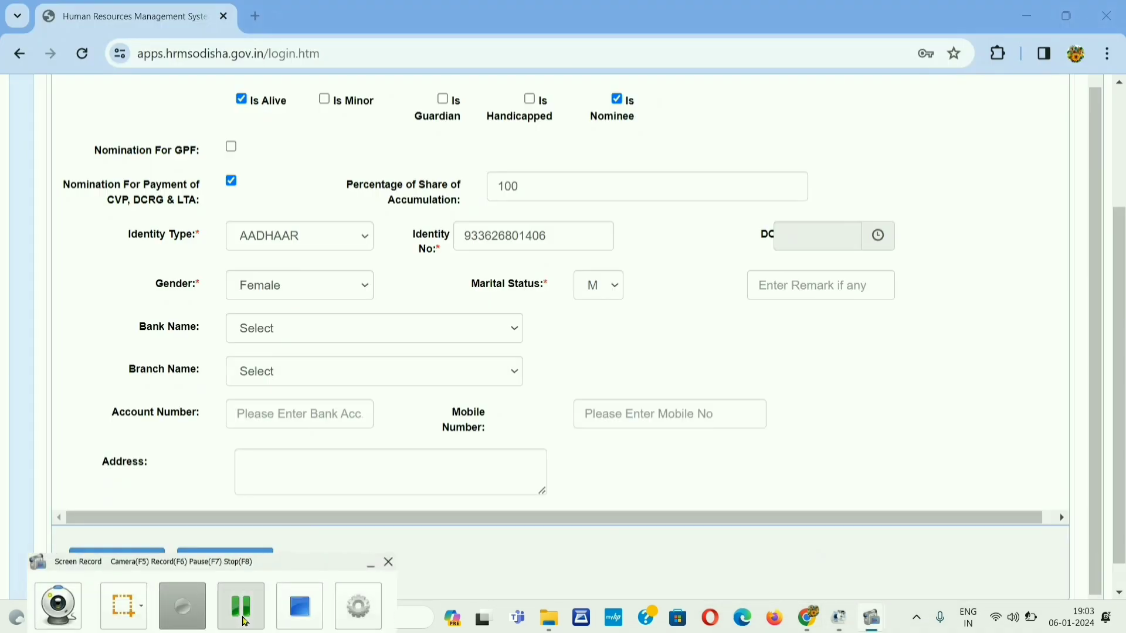
left_click(188, 610)
left_click(348, 328)
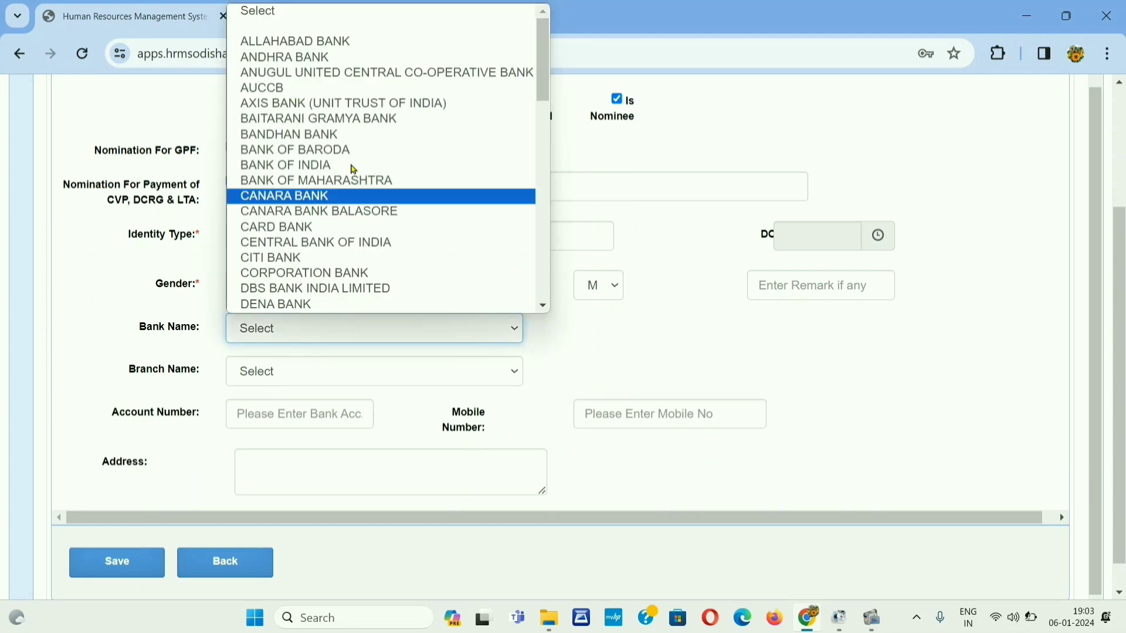
key("Down")
key("Down")
key("Down")
key("Down")
key("Down")
key("Down")
key("Down")
key("Down")
key("Down")
key("Down")
key("Down")
key("Down")
key("Down")
key("Down")
key("Down")
key("Down")
key("Down")
key("Down")
key("Down")
key("Down")
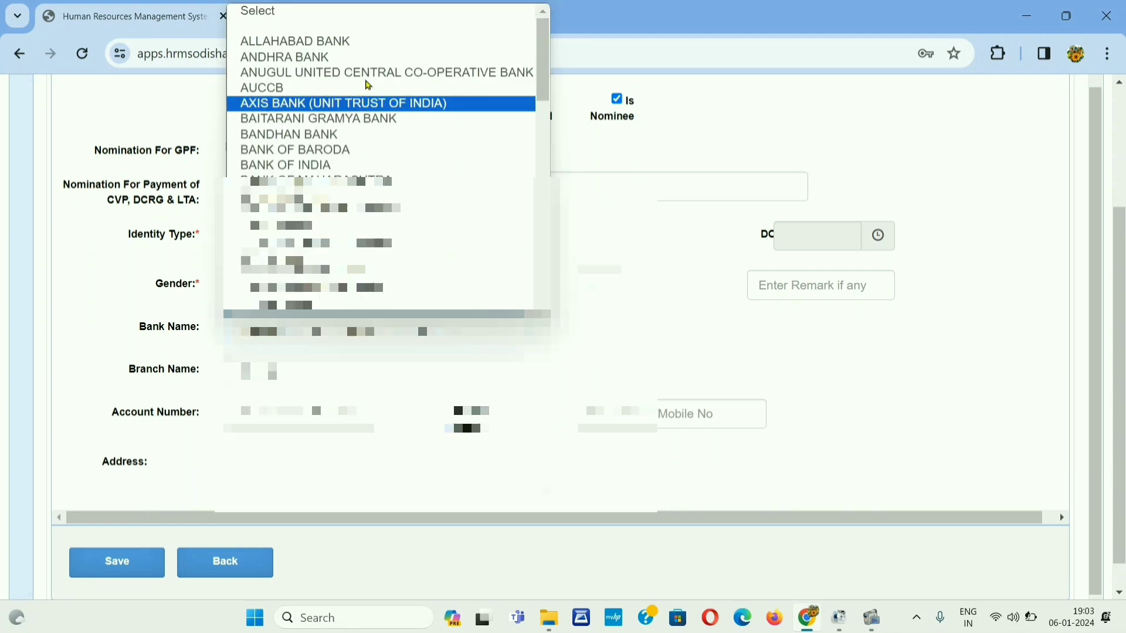
key("Up")
key("Up")
key("Up")
key("Up")
key("Up")
key("Up")
key("Up")
key("Up")
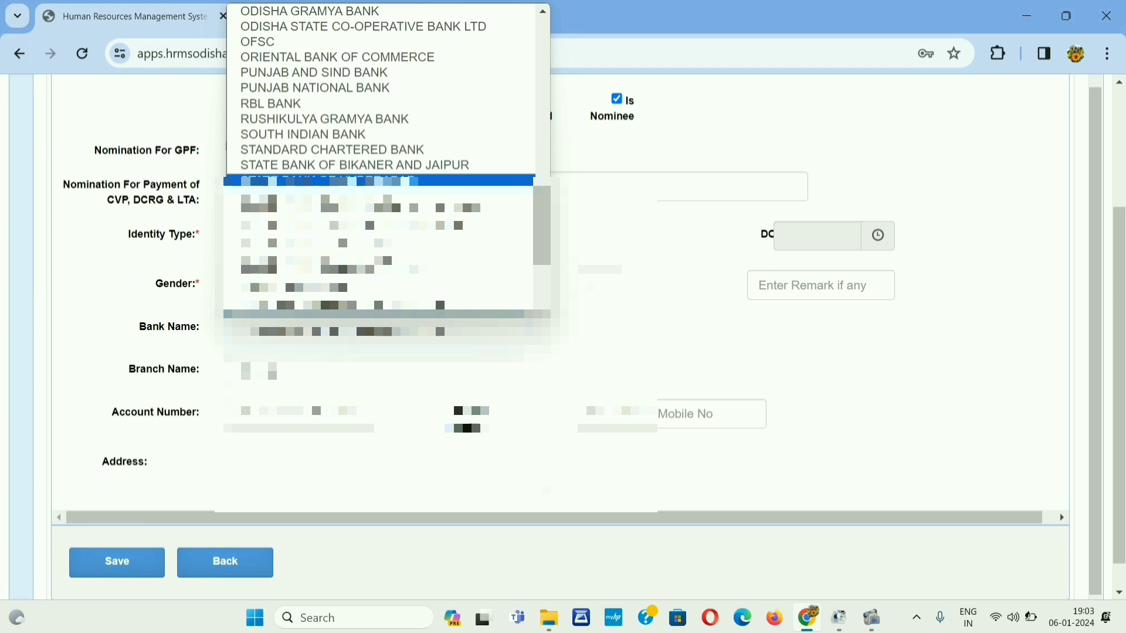
key("Down")
key("Down")
key("Down")
key("Up")
key("Up")
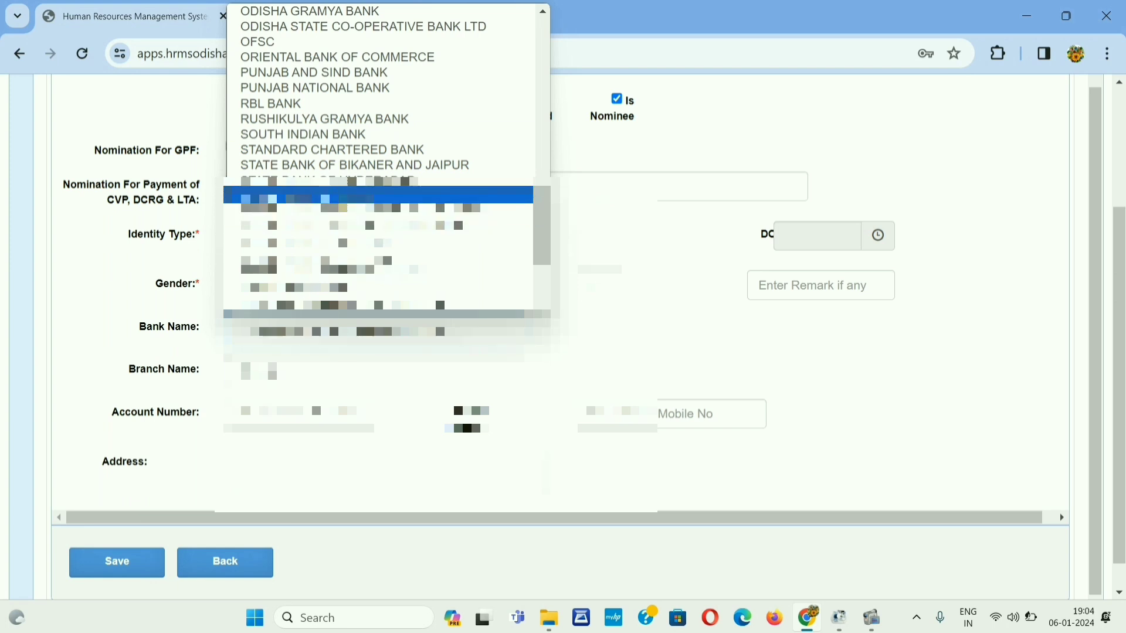
key("Return")
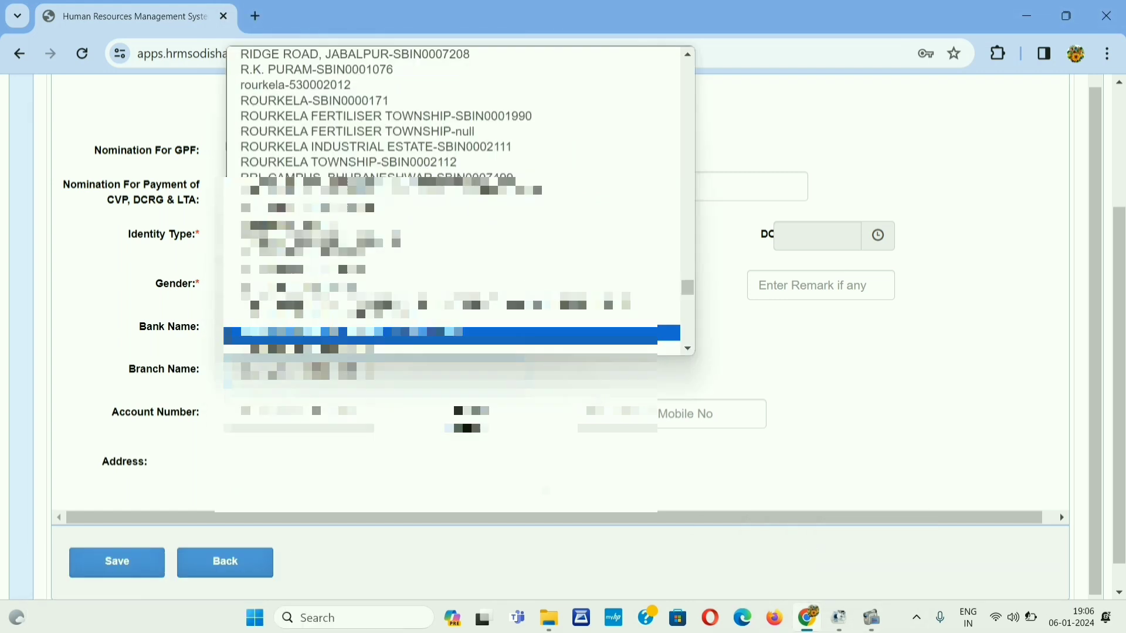
key("Return")
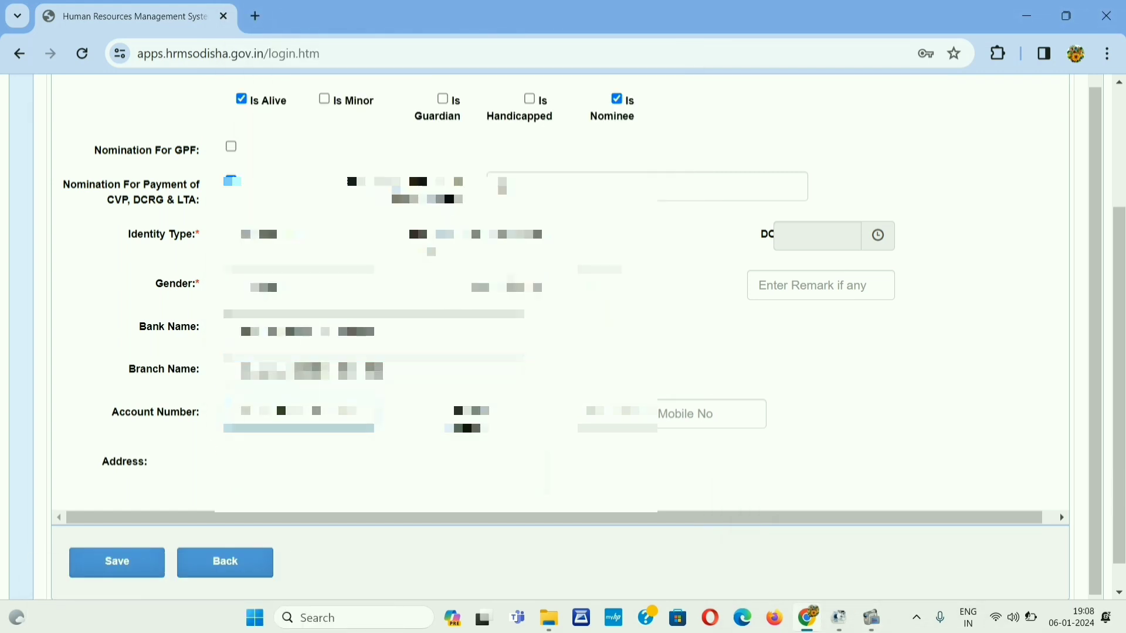
key("Tab")
left_click(818, 235)
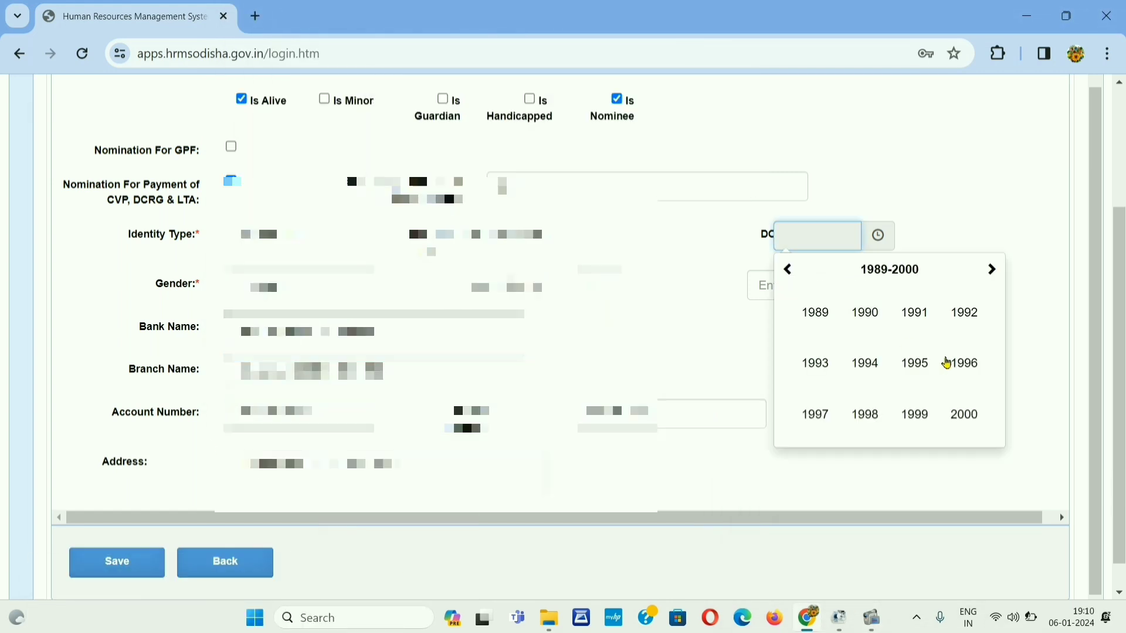
left_click(963, 362)
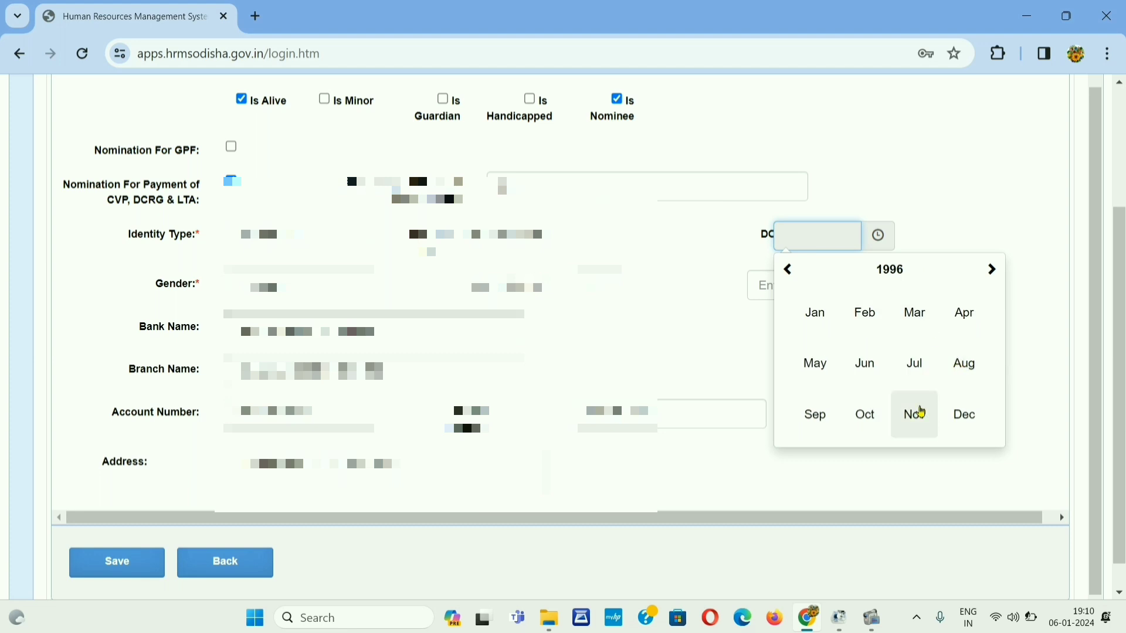
left_click(921, 413)
left_click(794, 346)
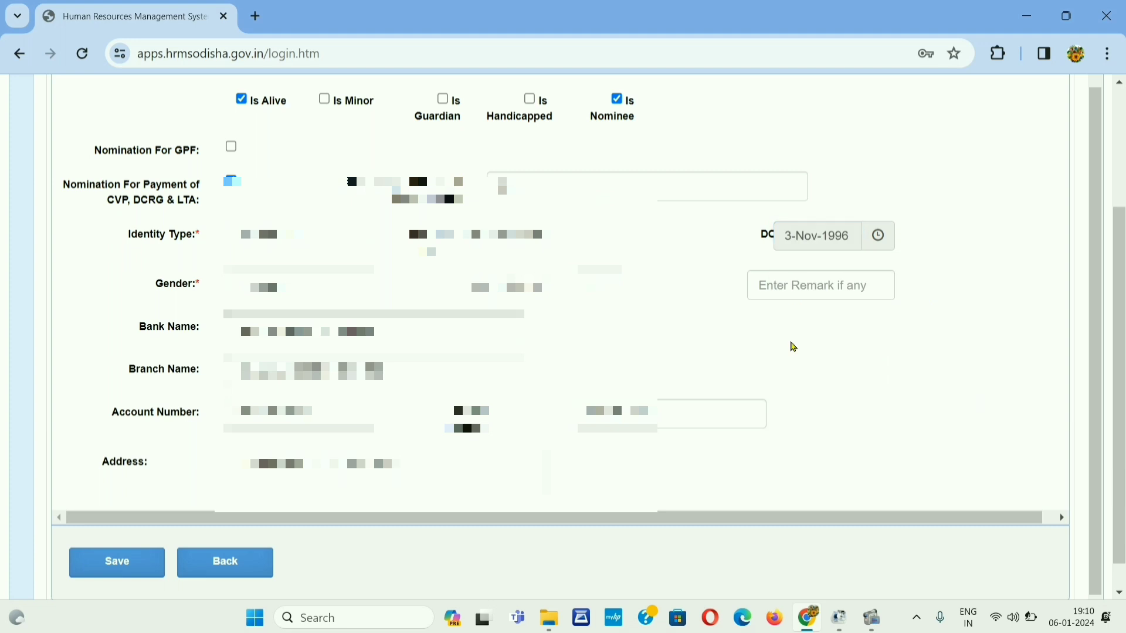
Step: Save the wife's entry and return to the Family list showing her as nominee
left_click(126, 568)
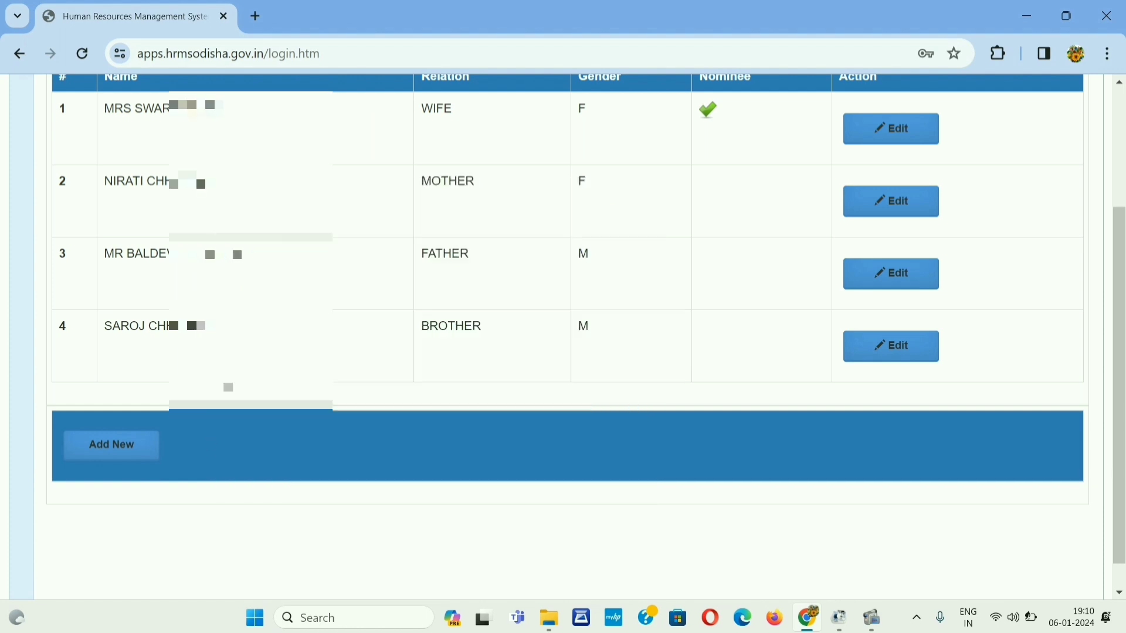
scroll(330, 547, "up", 3)
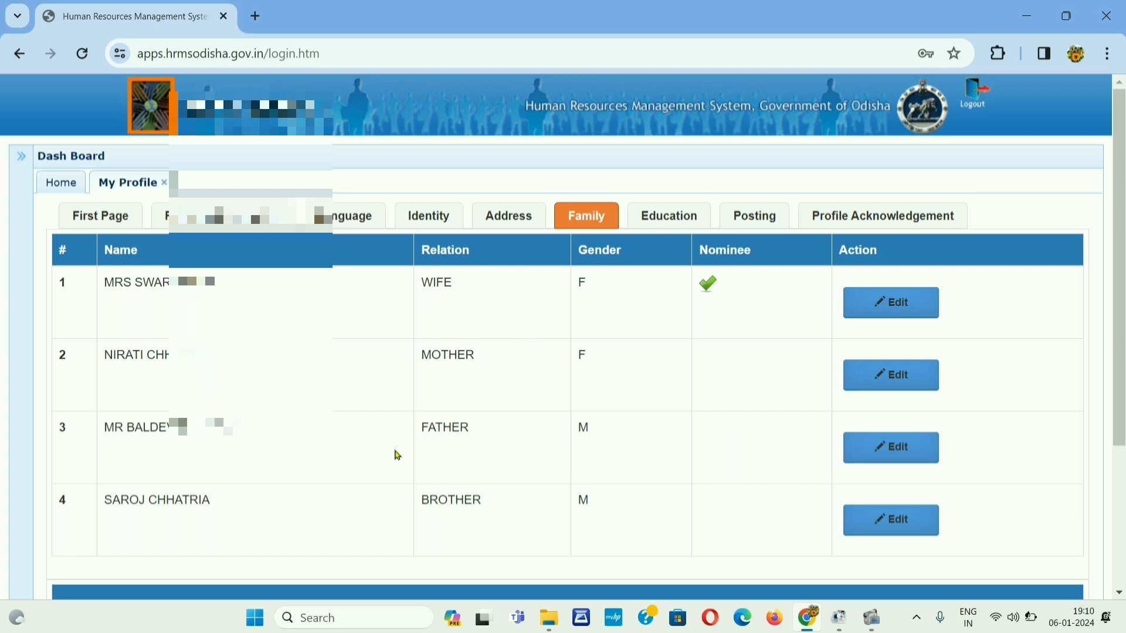
Step: Review the Education qualifications table, then view the empty Posting records table
left_click(684, 226)
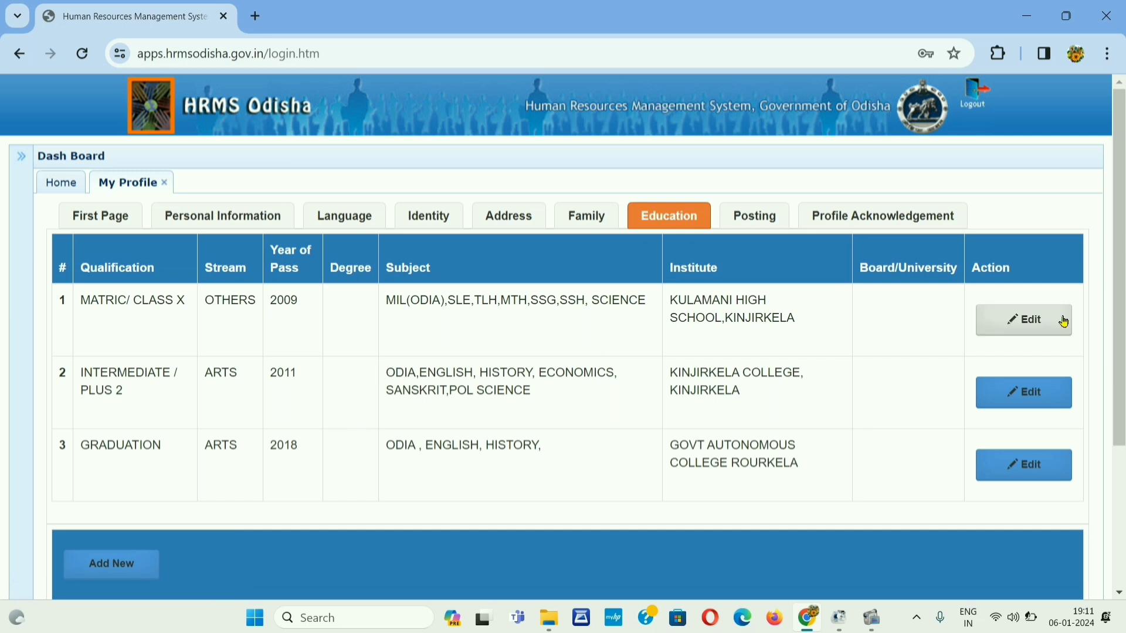
scroll(911, 324, "down", 1)
scroll(910, 325, "up", 1)
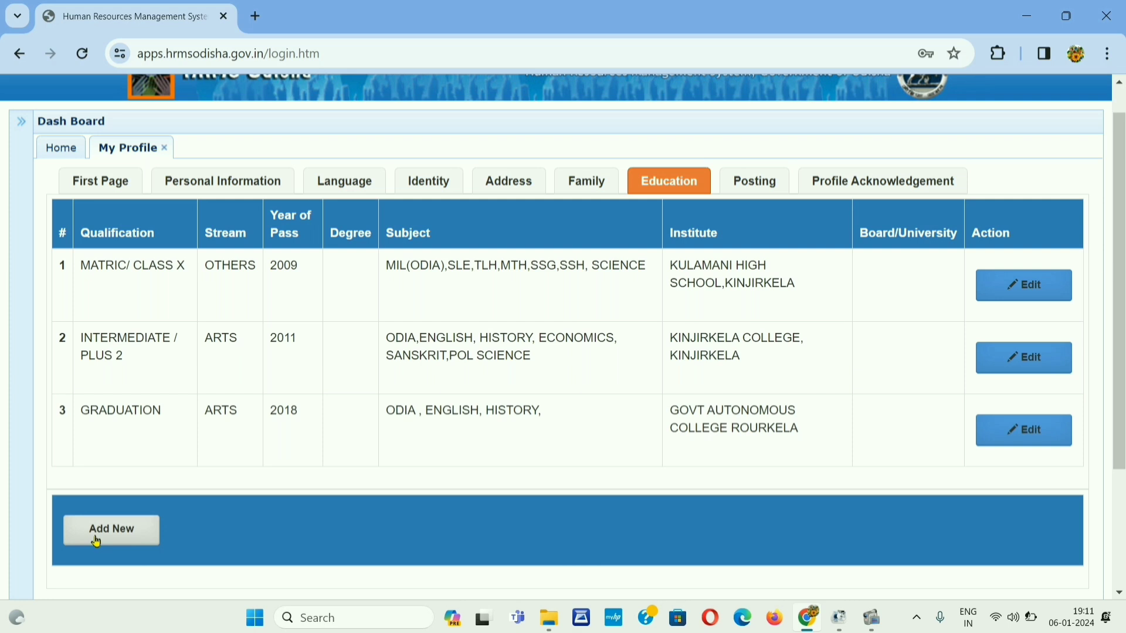
left_click(760, 183)
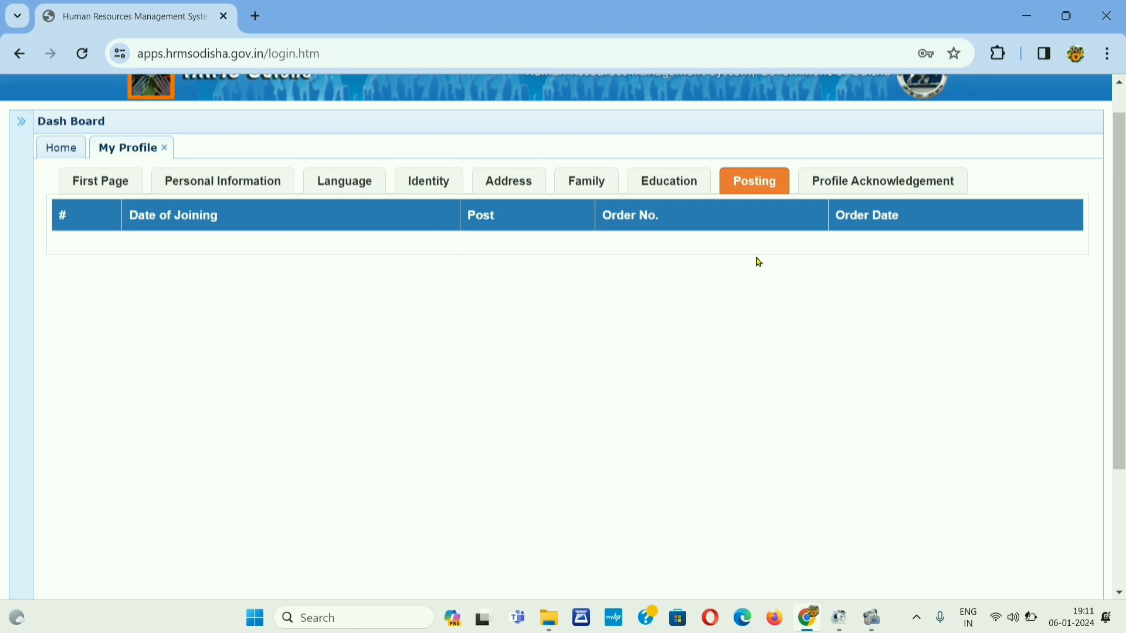
Step: Scroll the Profile Acknowledgement summary down to the declaration and Submit button
left_click(905, 180)
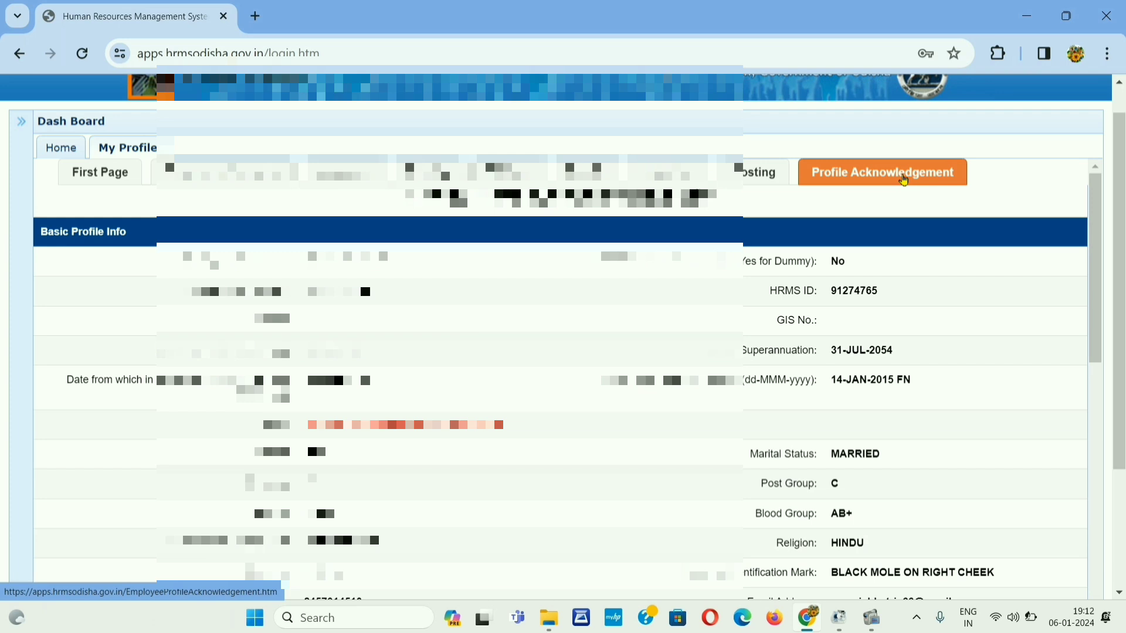
scroll(923, 203, "down", 3)
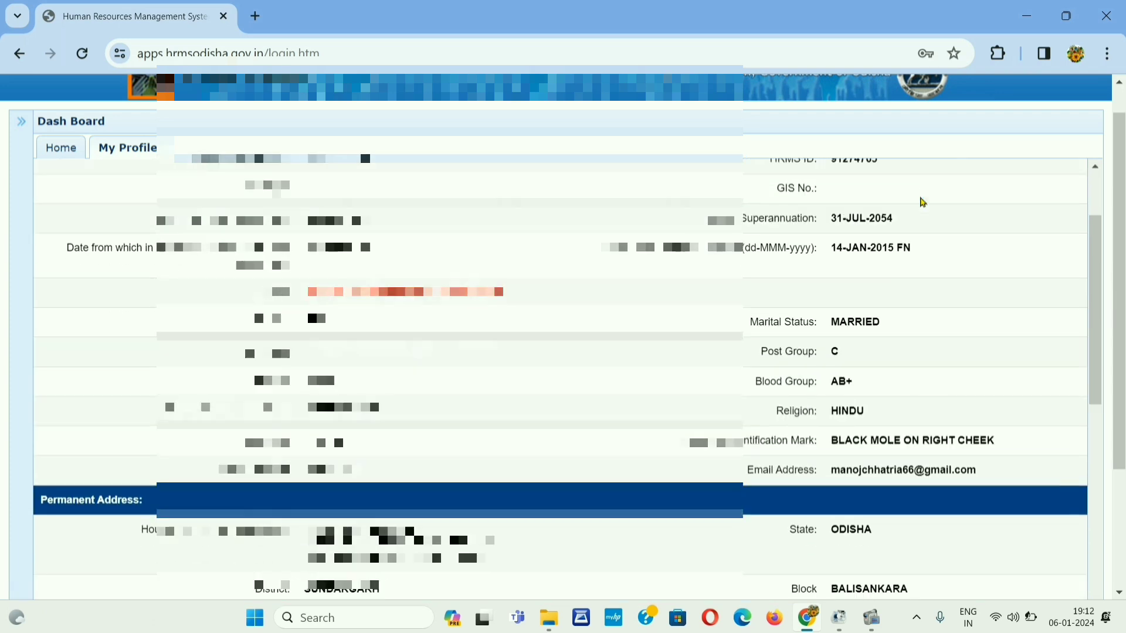
scroll(923, 203, "down", 12)
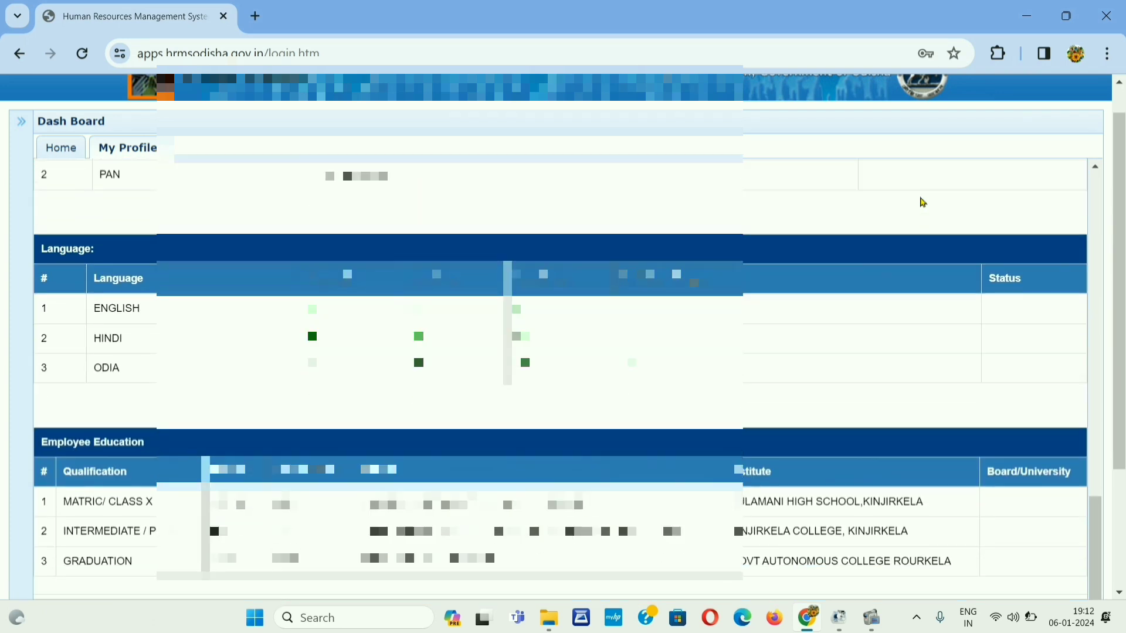
scroll(922, 203, "down", 6)
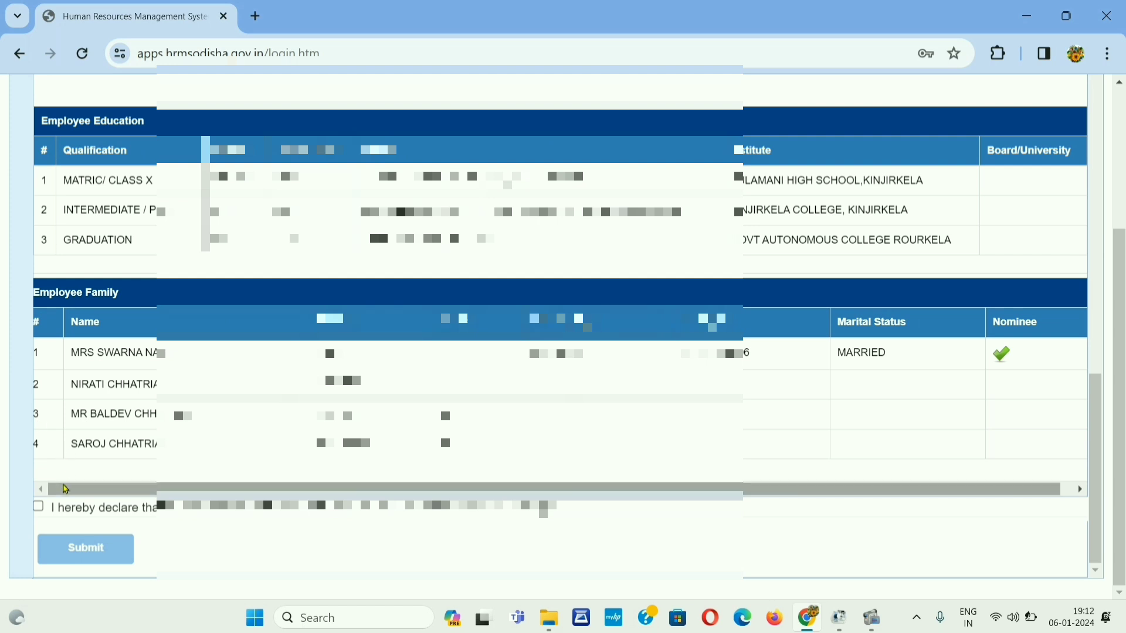
Step: Tick the 'I hereby declare' checkbox, submit the profile data and confirm with OK
left_click(38, 507)
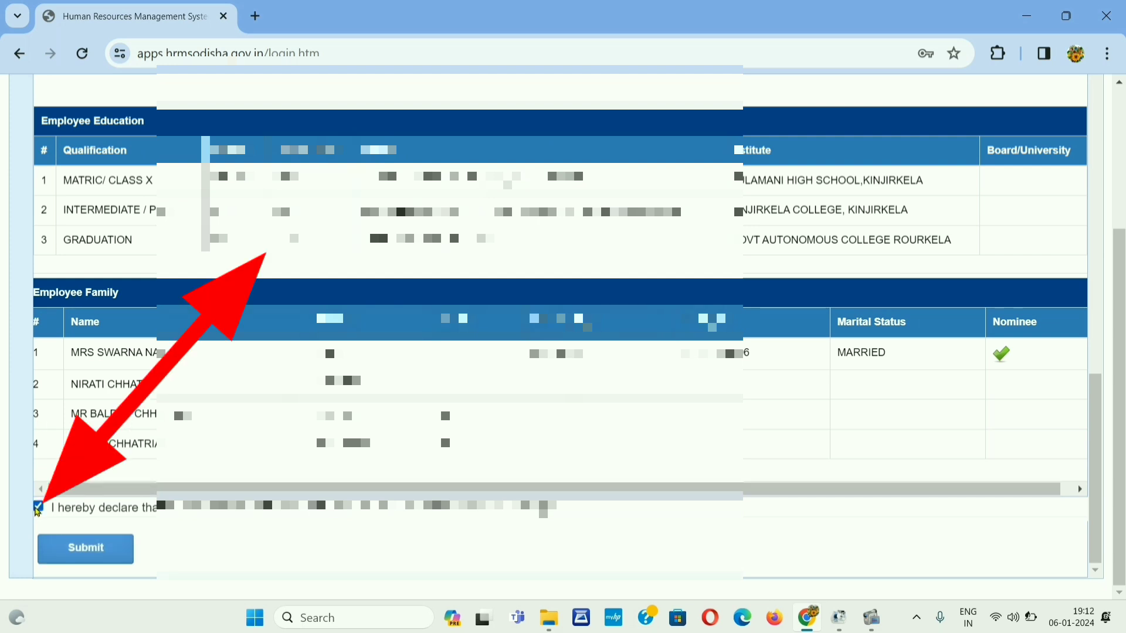
left_click(86, 551)
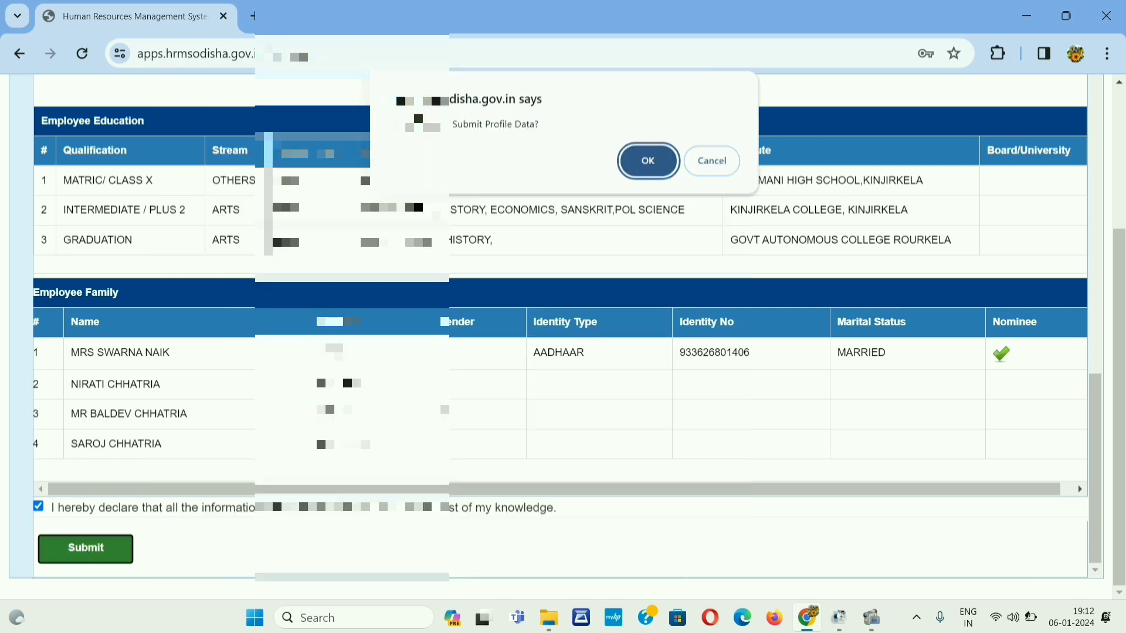
left_click(644, 166)
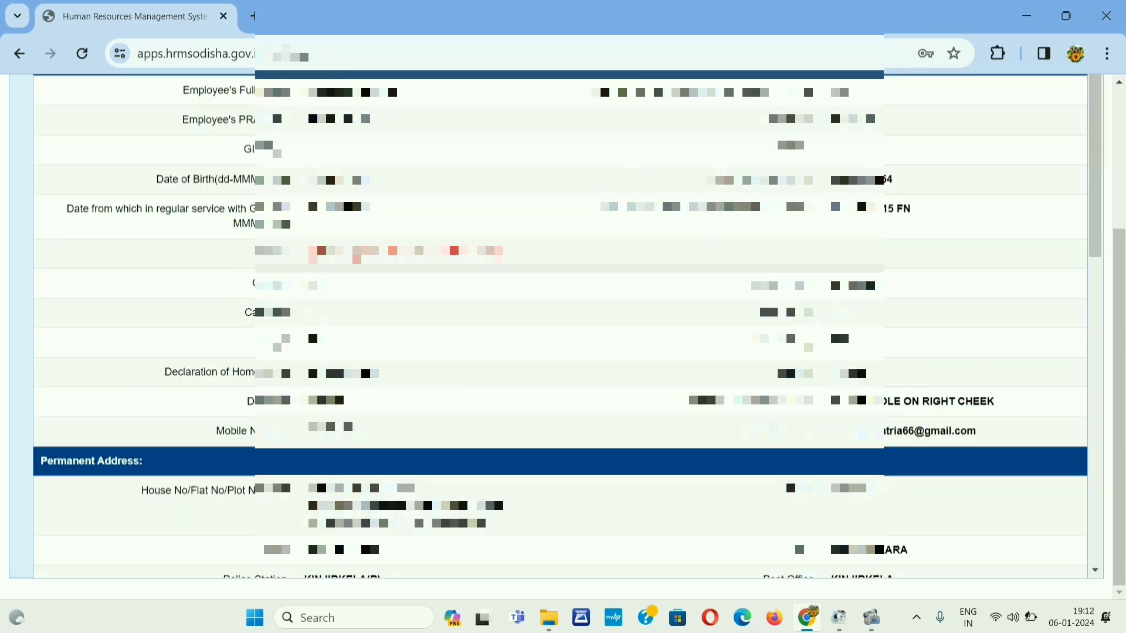
scroll(560, 325, "down", 15)
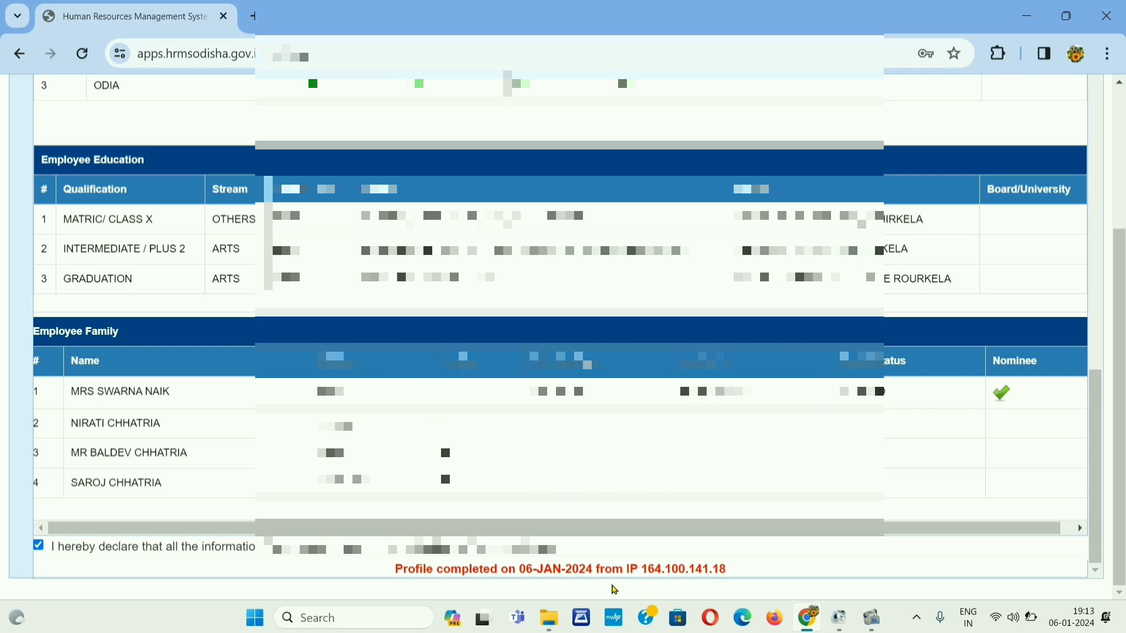
scroll(615, 590, "up", 1)
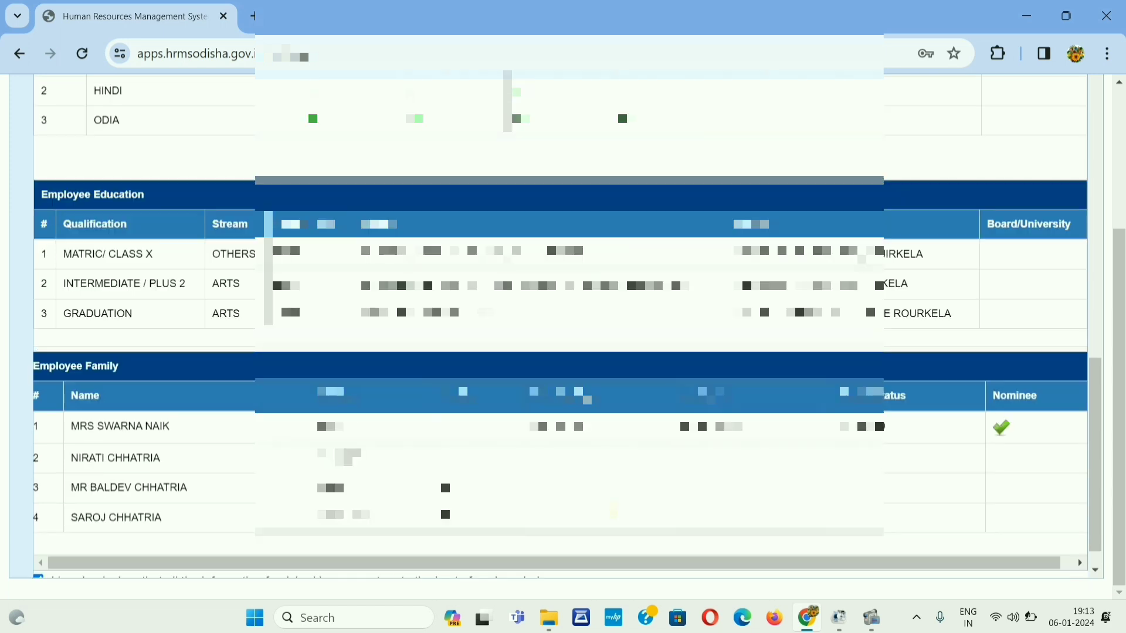
scroll(613, 511, "down", 1)
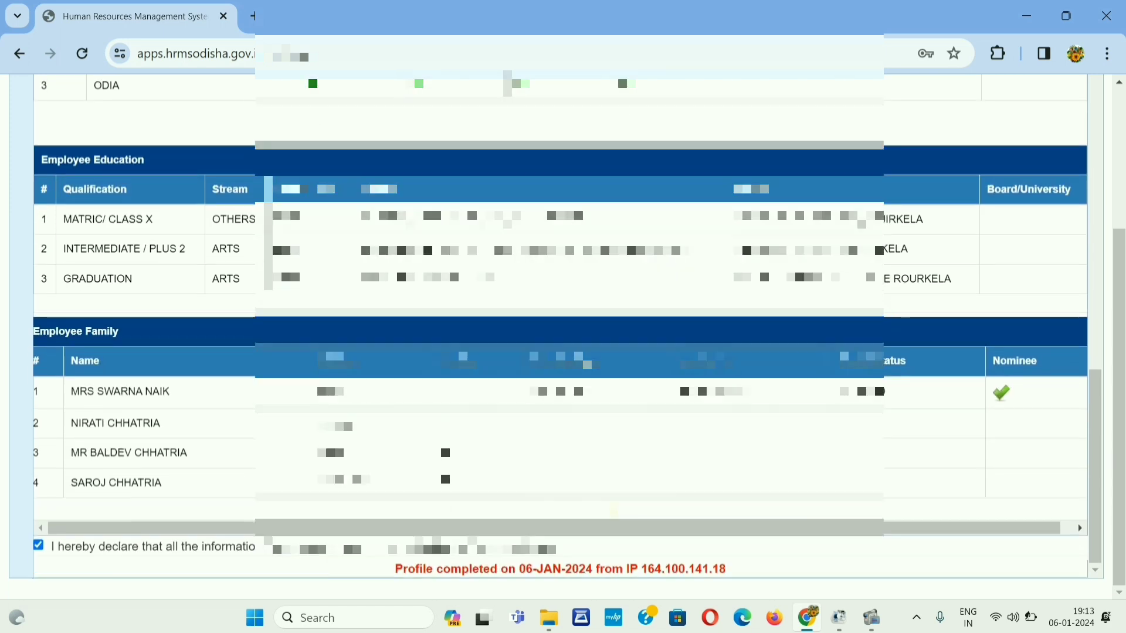
scroll(613, 513, "up", 20)
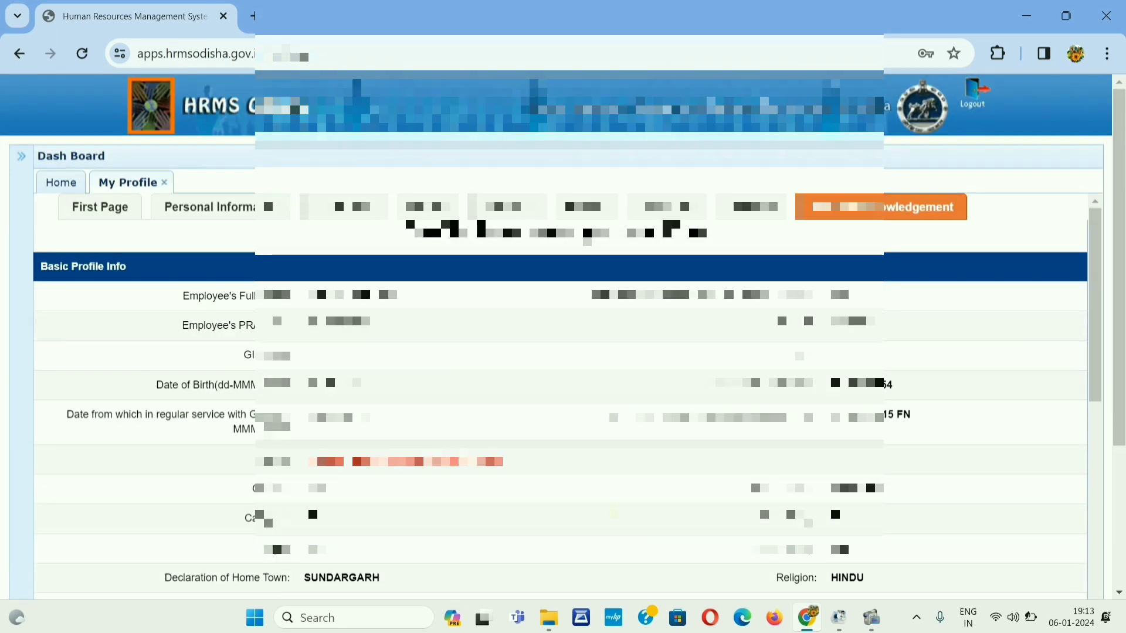
scroll(612, 513, "down", 2)
scroll(613, 510, "down", 15)
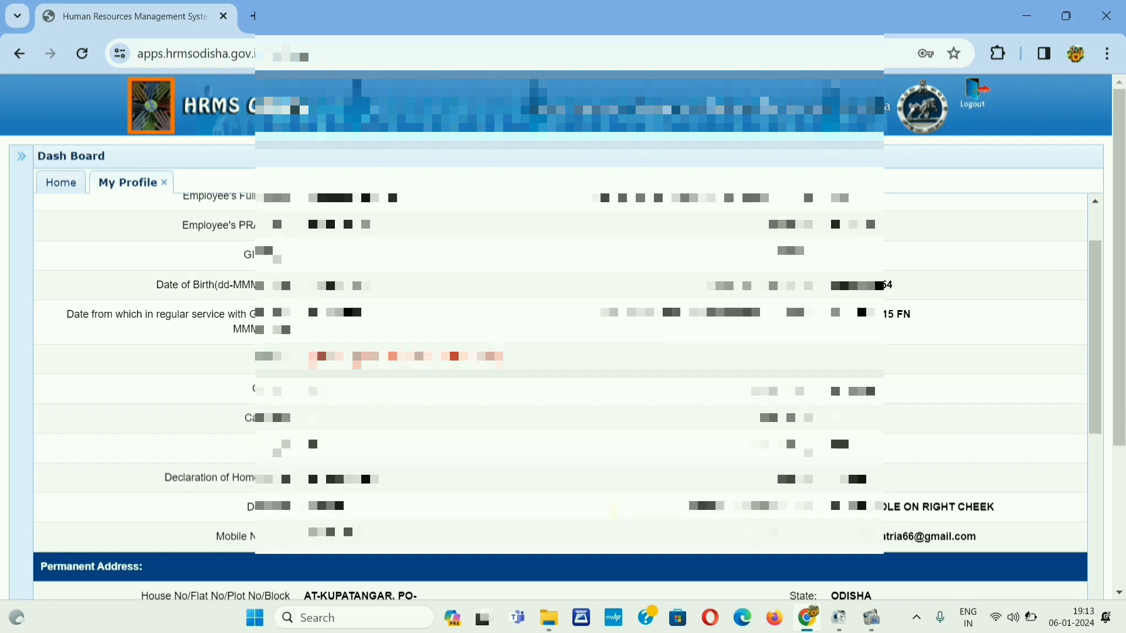